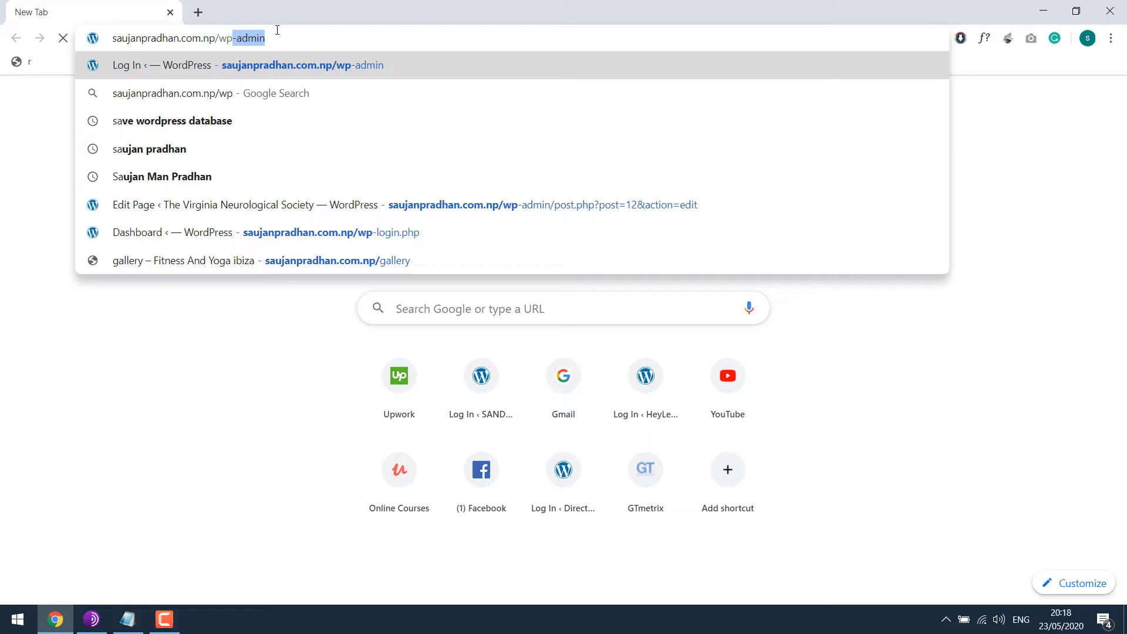
- Log in to saujanpradhan.com.np/wp-admin as saujan and show the installed plugins list
key("Return")
left_click(537, 284)
type("sa")
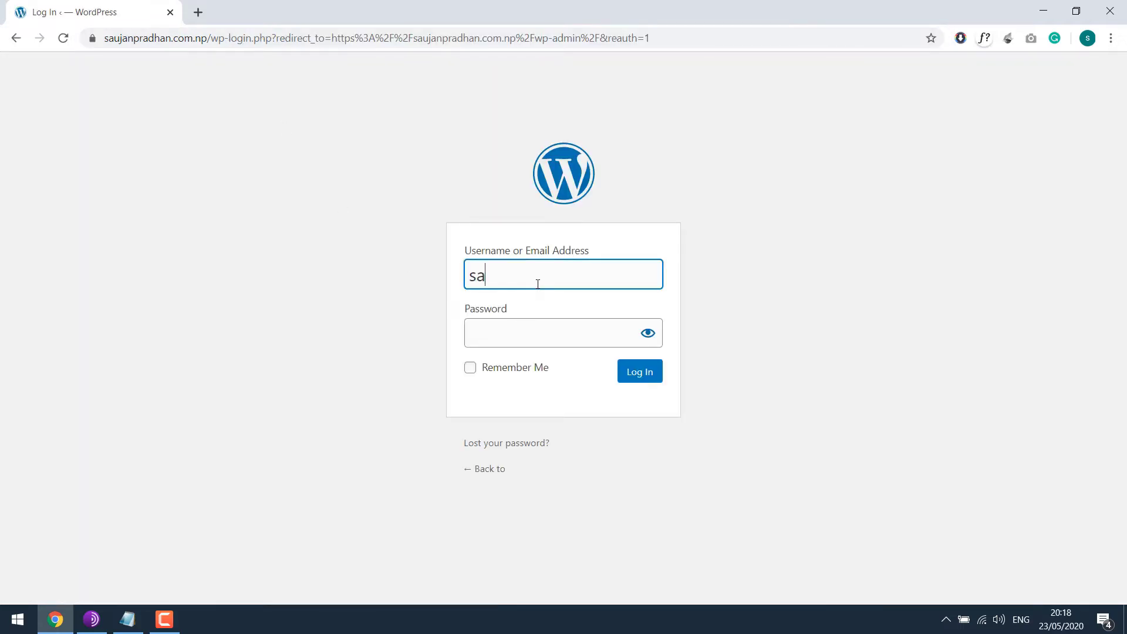
type("ujan")
key("Tab")
type("****************")
key("Return")
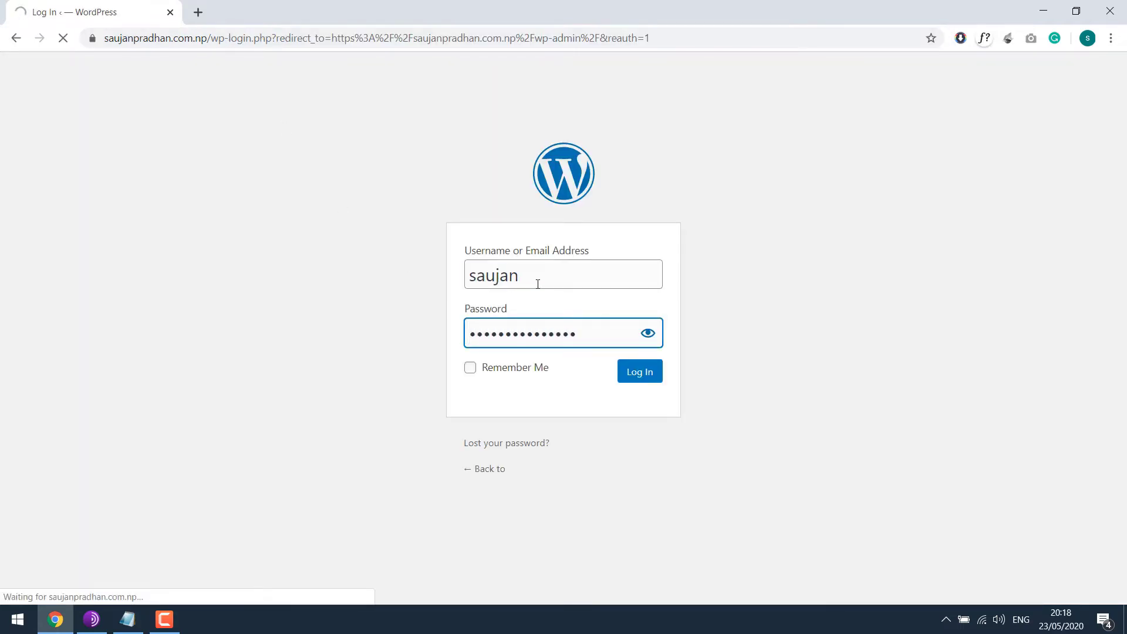
left_click(66, 392)
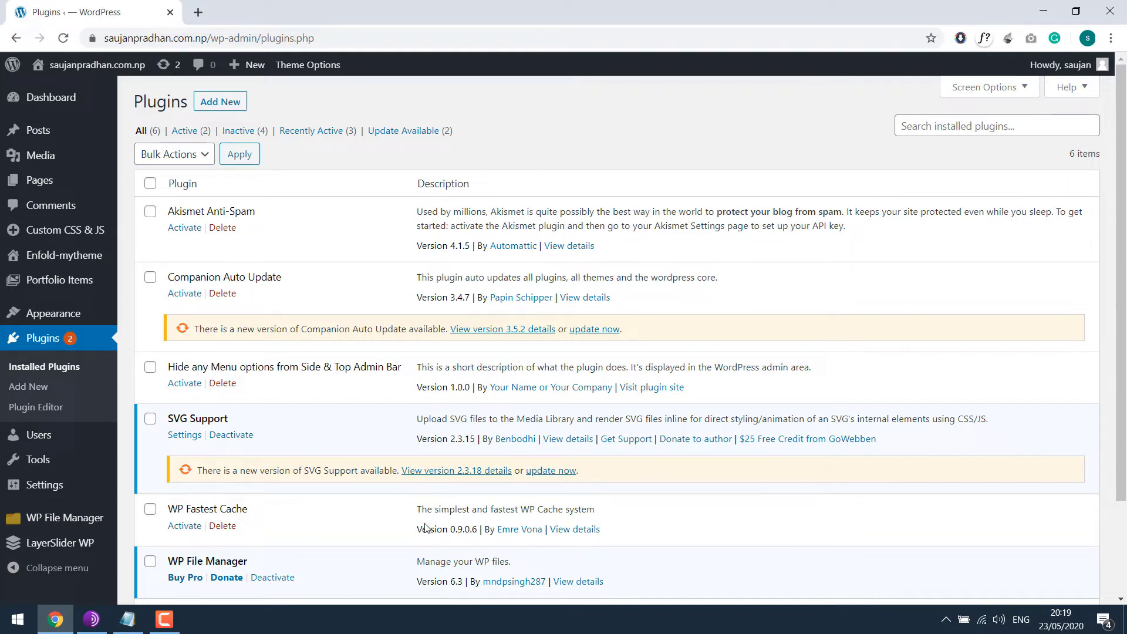
mouse_move(53, 313)
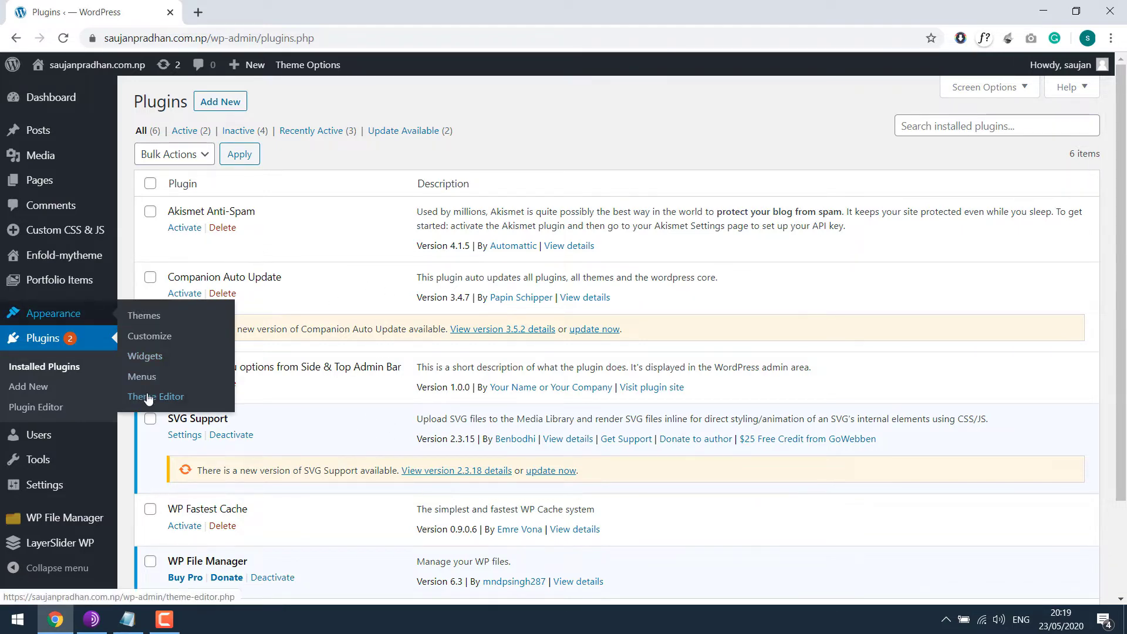
- Open the Enfold-mytheme child theme's functions.php in a new Theme Editor tab
right_click(147, 396)
left_click(172, 405)
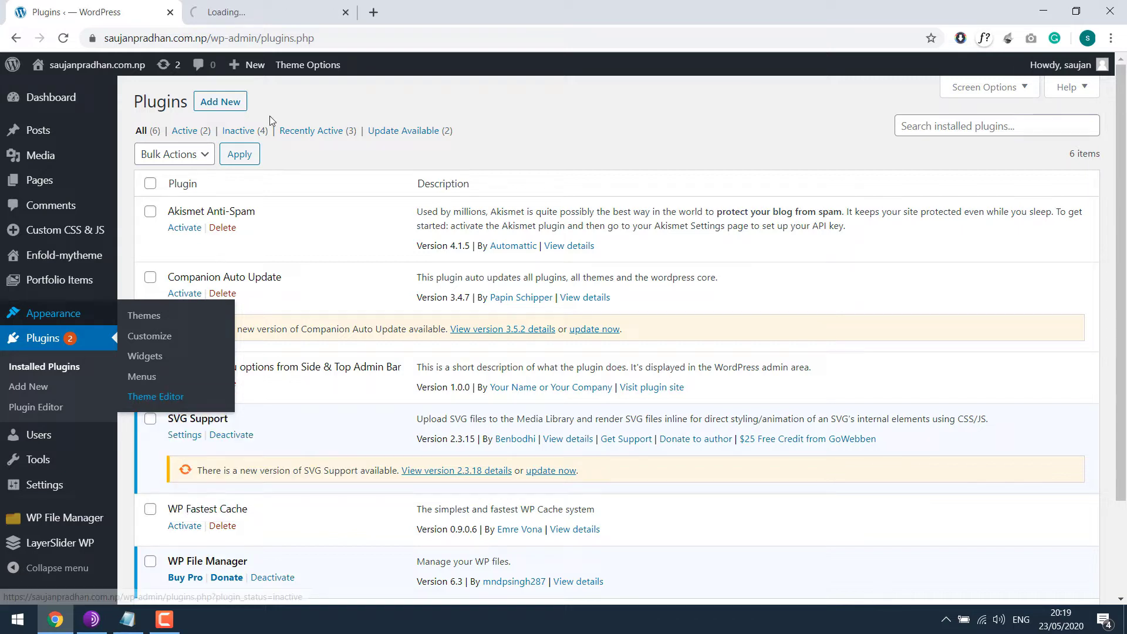
left_click(297, 4)
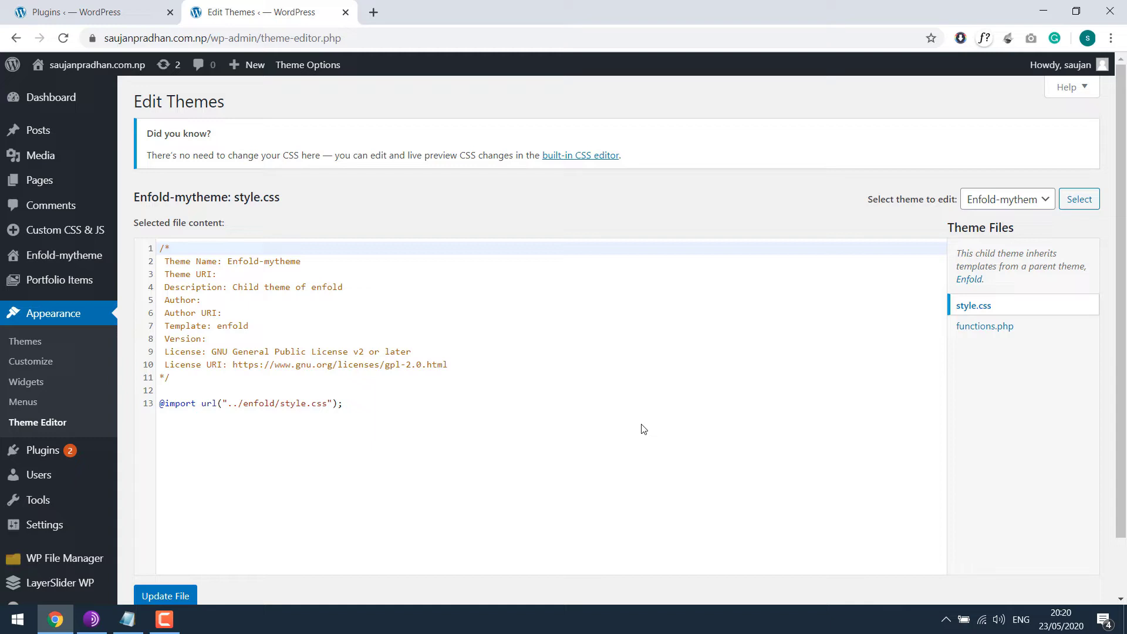
left_click(983, 326)
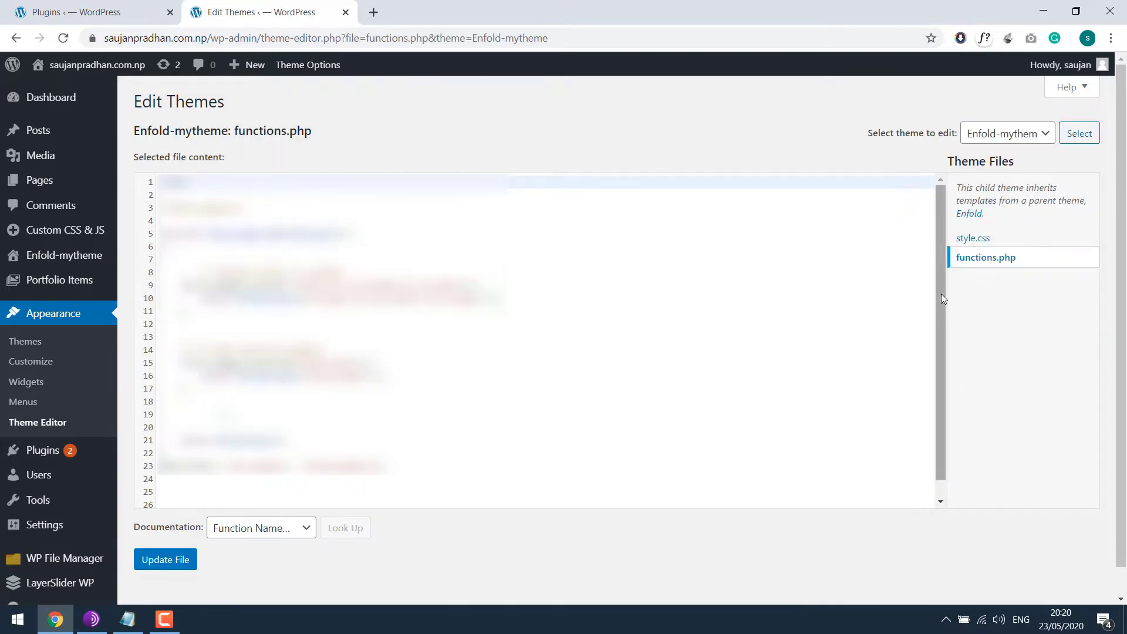
scroll(942, 240, "down", 1)
- Set the cursor on empty line 25 and copy the update-disabling code from the notes
left_click(238, 476)
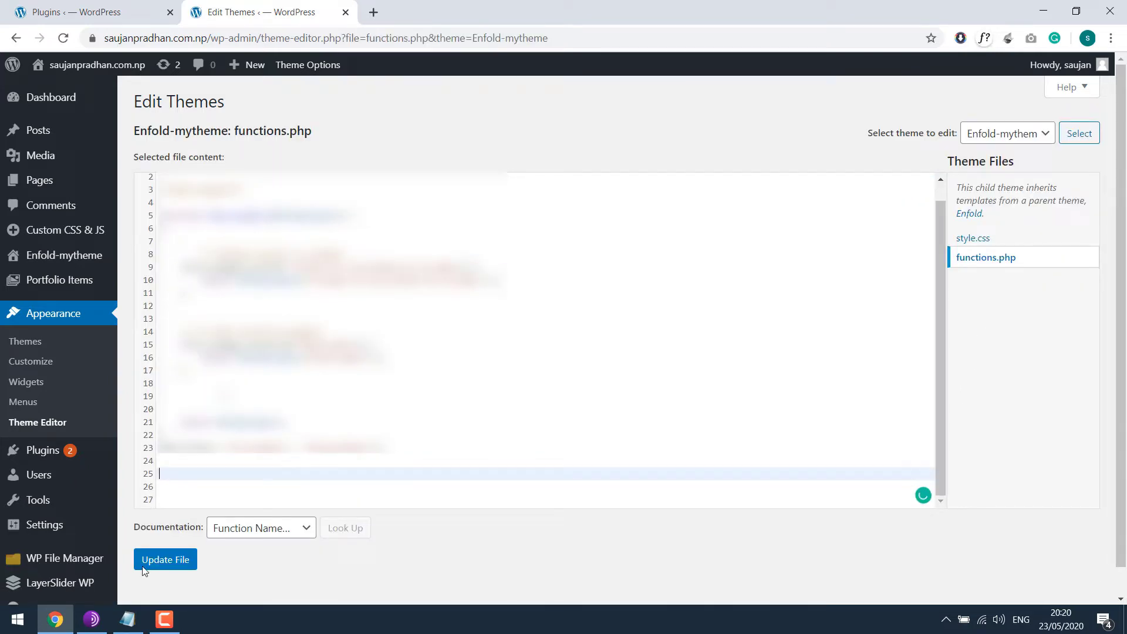
left_click(123, 625)
left_click_drag(449, 207, 2, 34)
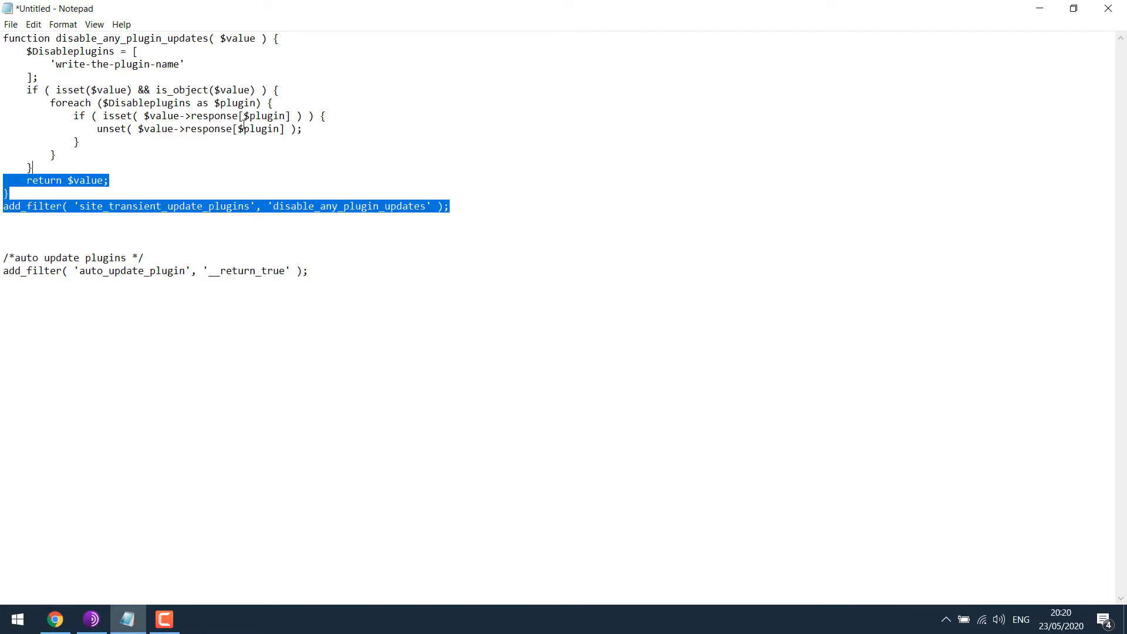
- Paste the update-disabling function at line 25 and select its write-the-plugin-name placeholder
left_click(1039, 9)
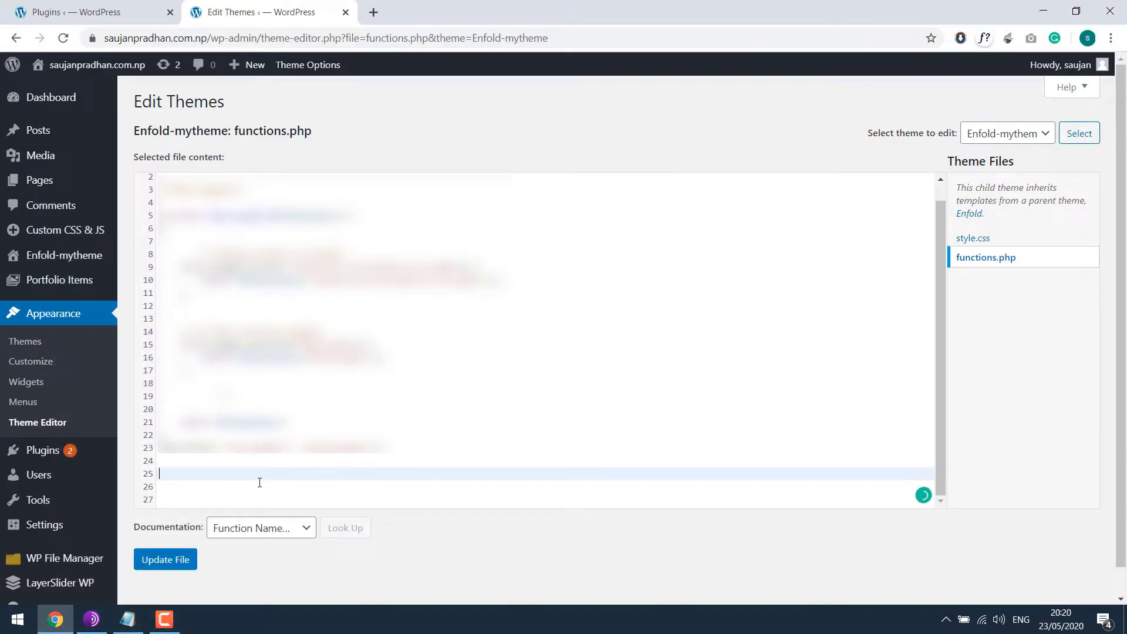
key("ctrl+v")
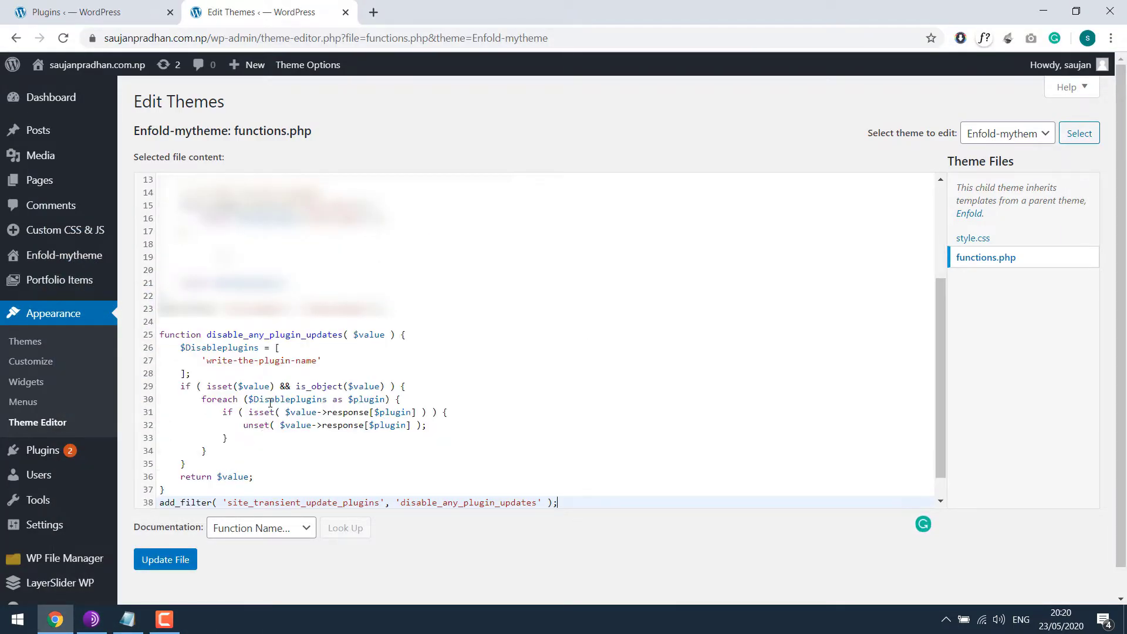
left_click_drag(207, 361, 318, 361)
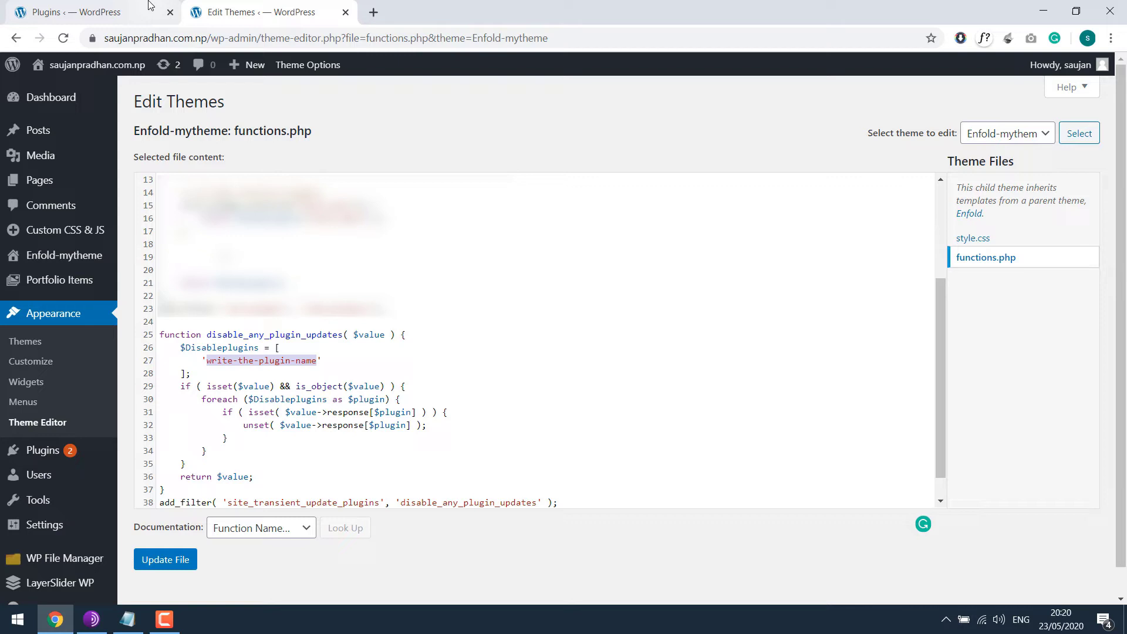
left_click(88, 12)
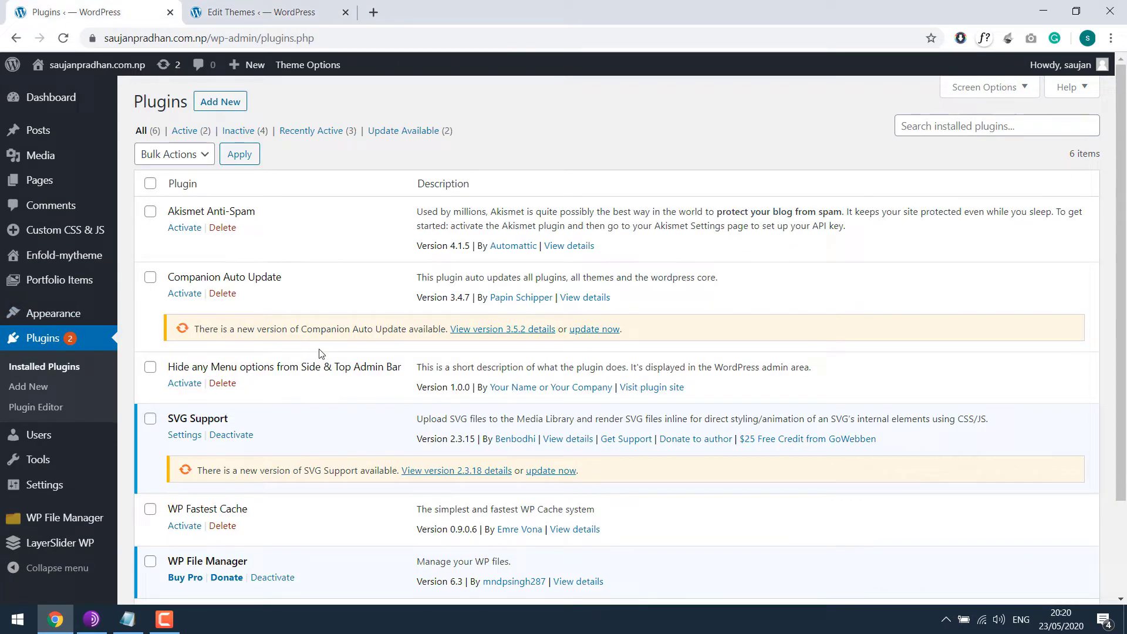
- Copy Companion Auto Update's data-plugin value, companion-auto-update/companion-auto-update.php, using the element inspector
right_click(321, 284)
left_click(344, 448)
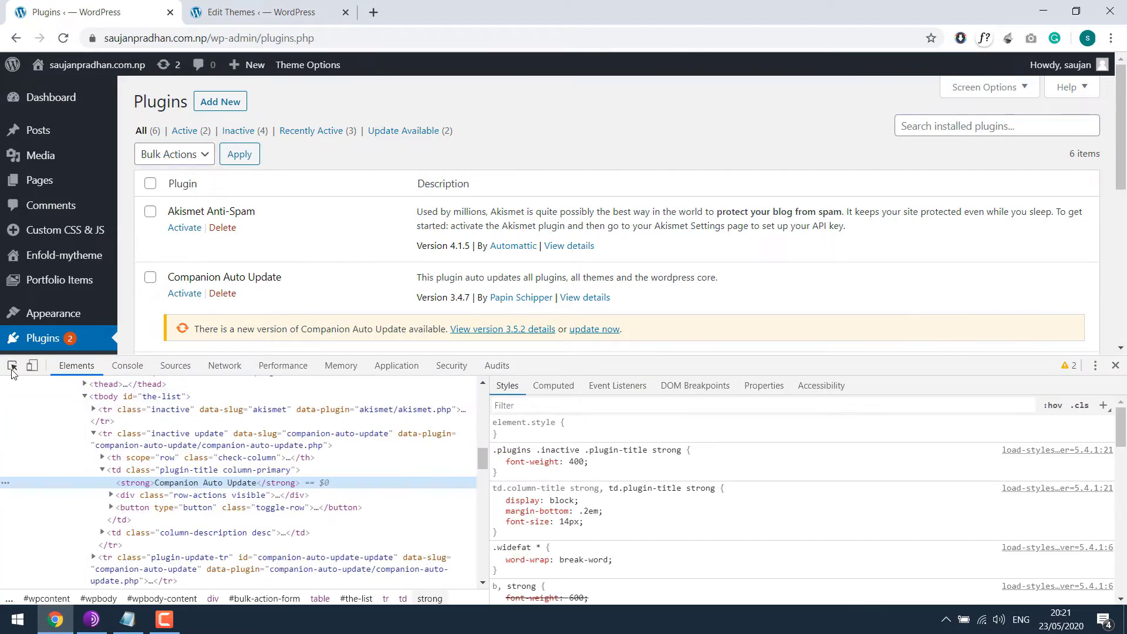
left_click(12, 366)
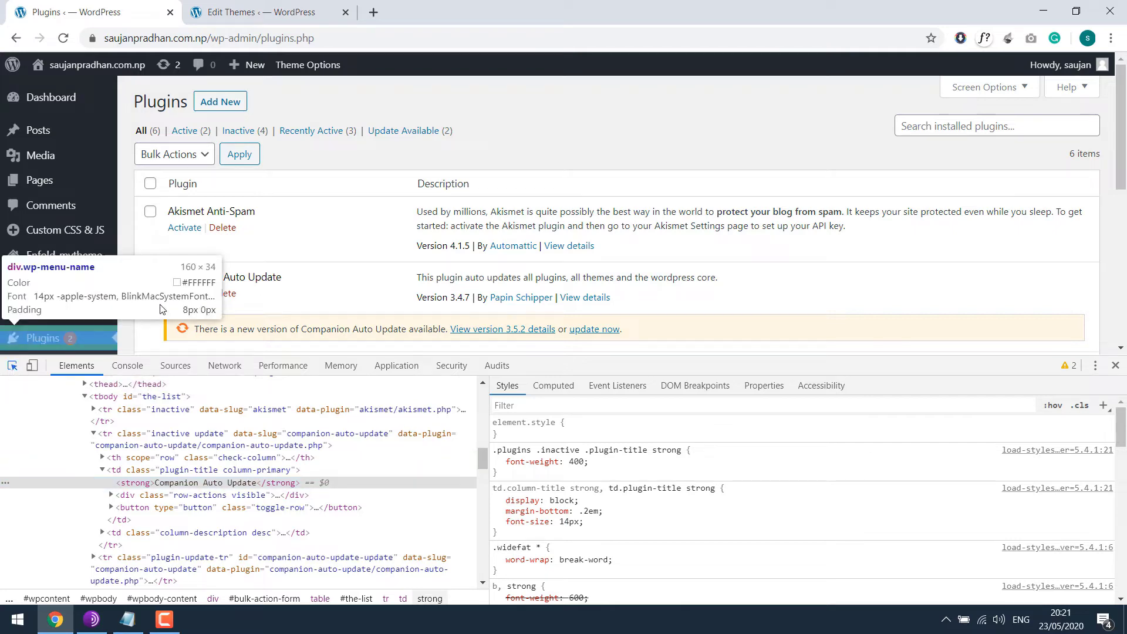
left_click(199, 284)
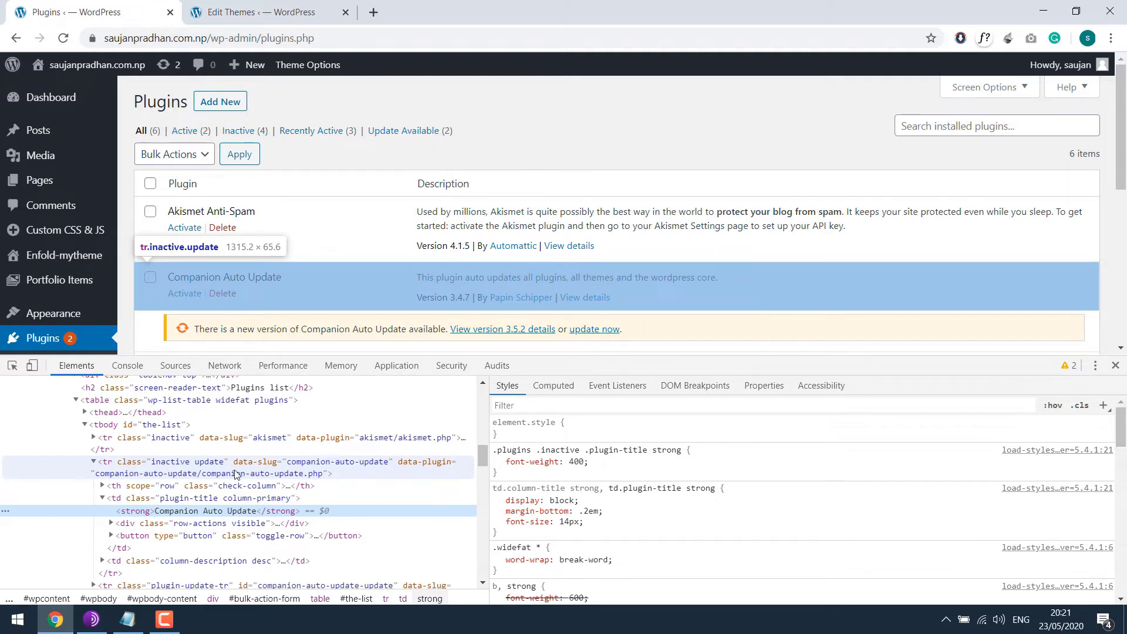
double_click(151, 476)
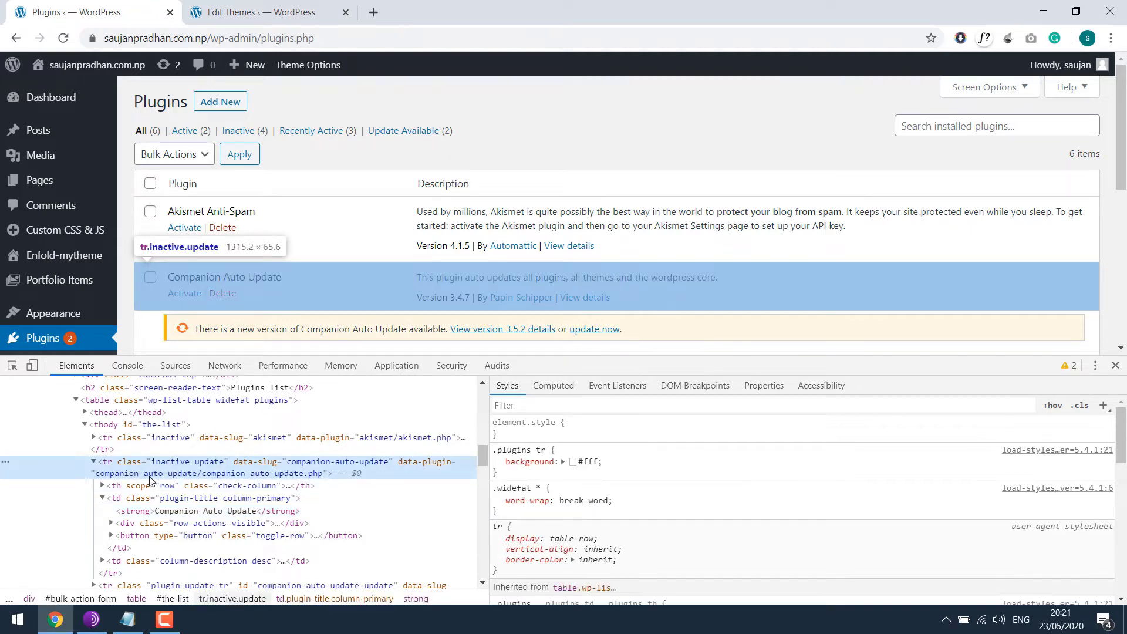
right_click(199, 476)
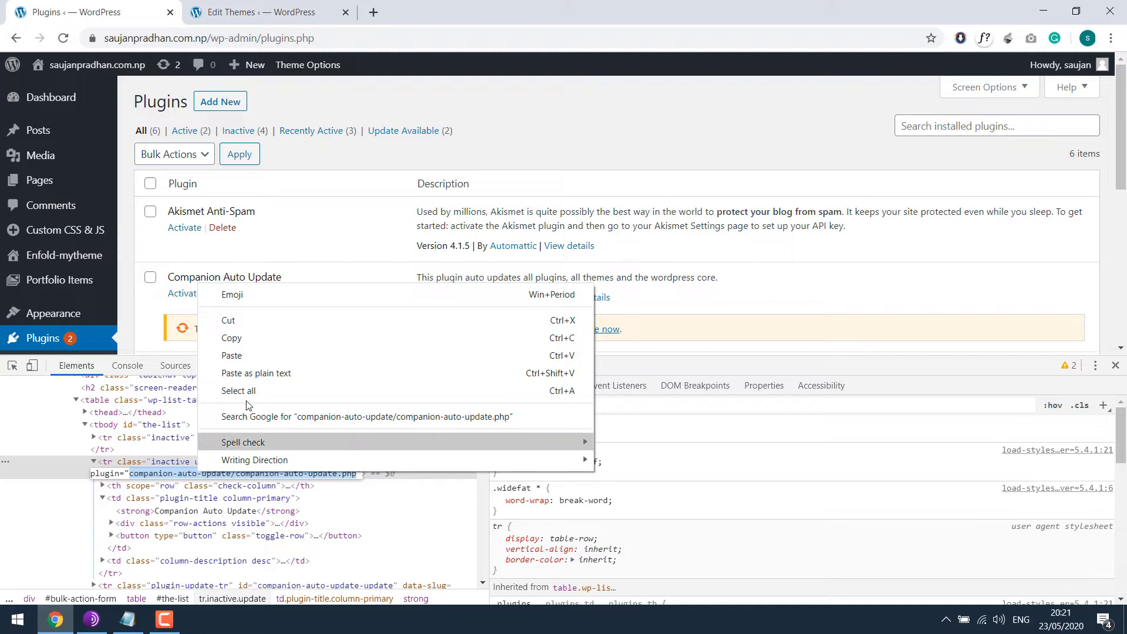
left_click(248, 332)
- Replace line 27's placeholder with companion-auto-update/companion-auto-update.php and save functions.php
left_click(254, 11)
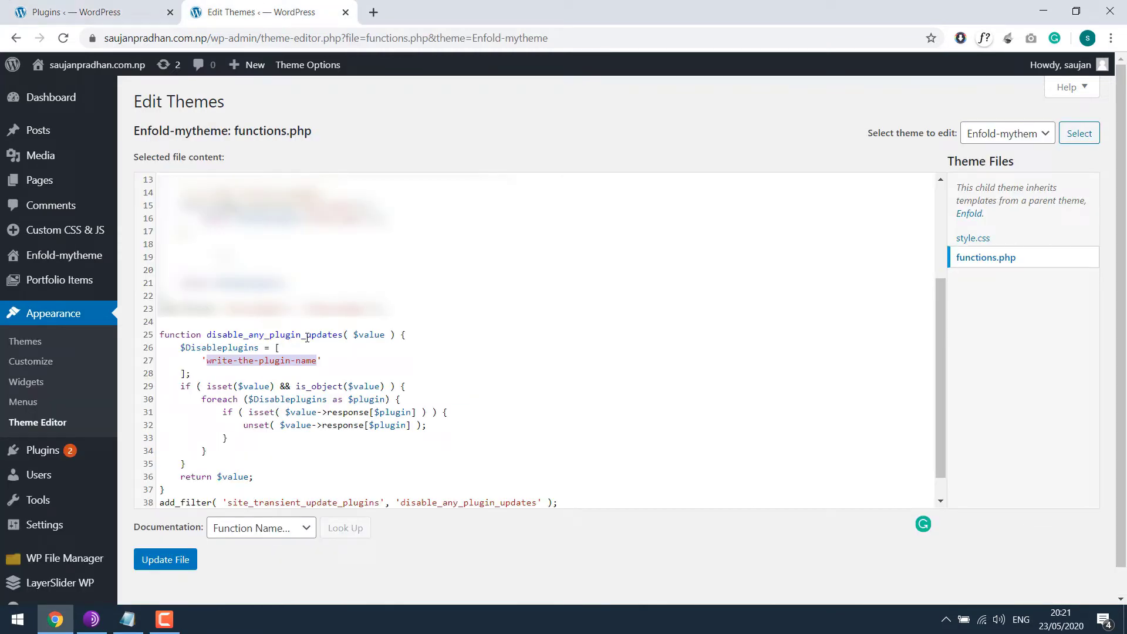
left_click(211, 361)
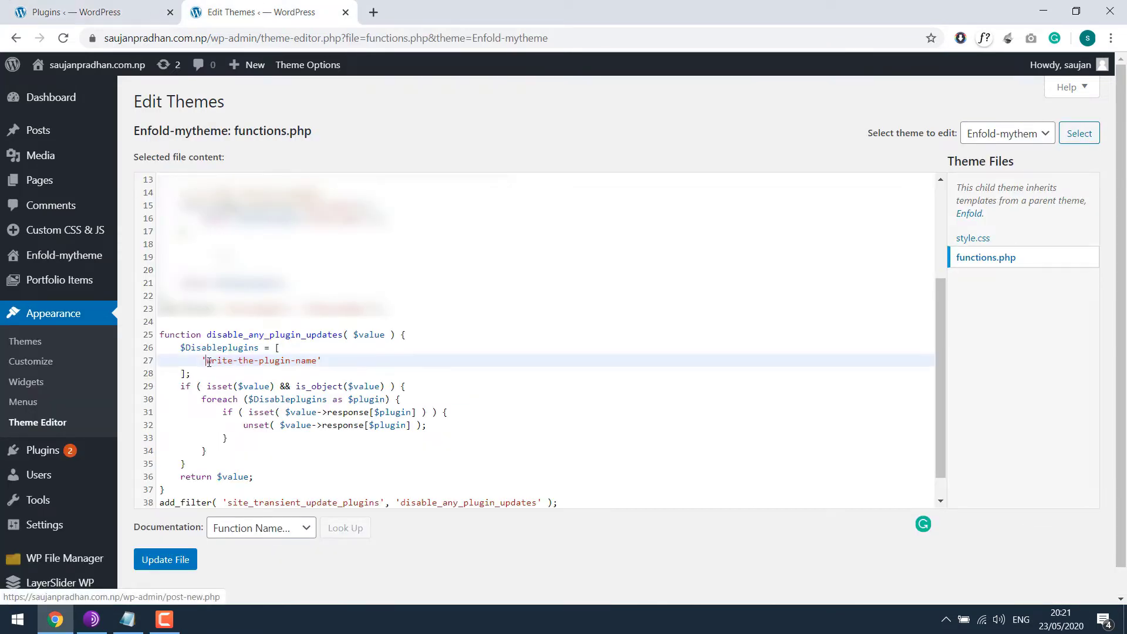
left_click_drag(208, 361, 320, 362)
key("BackSpace")
key("ctrl+v")
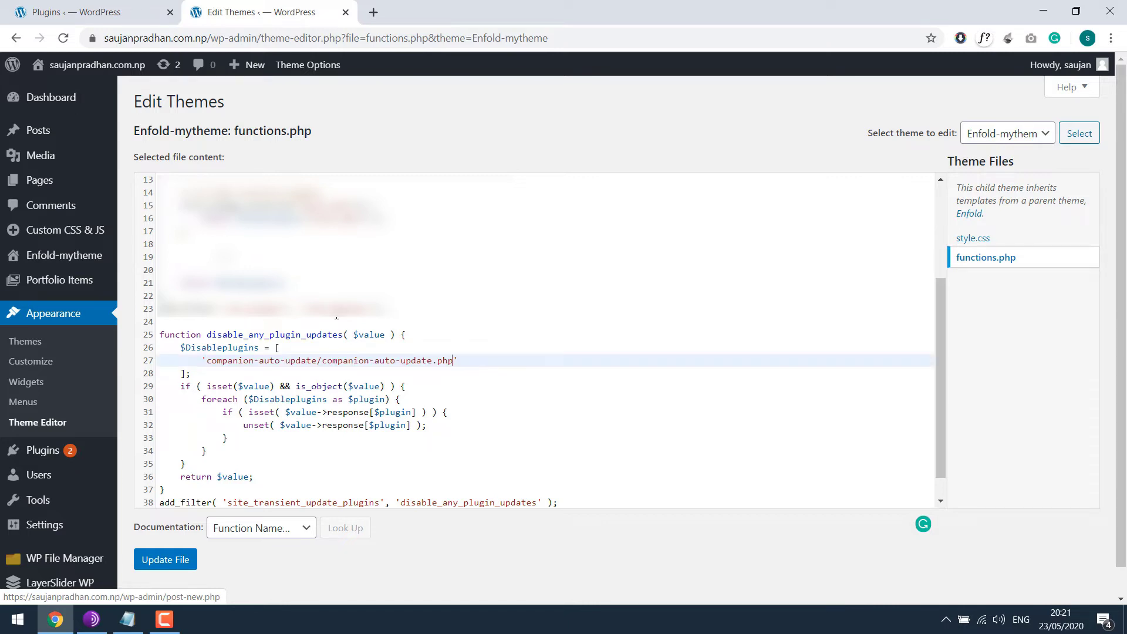
left_click(189, 561)
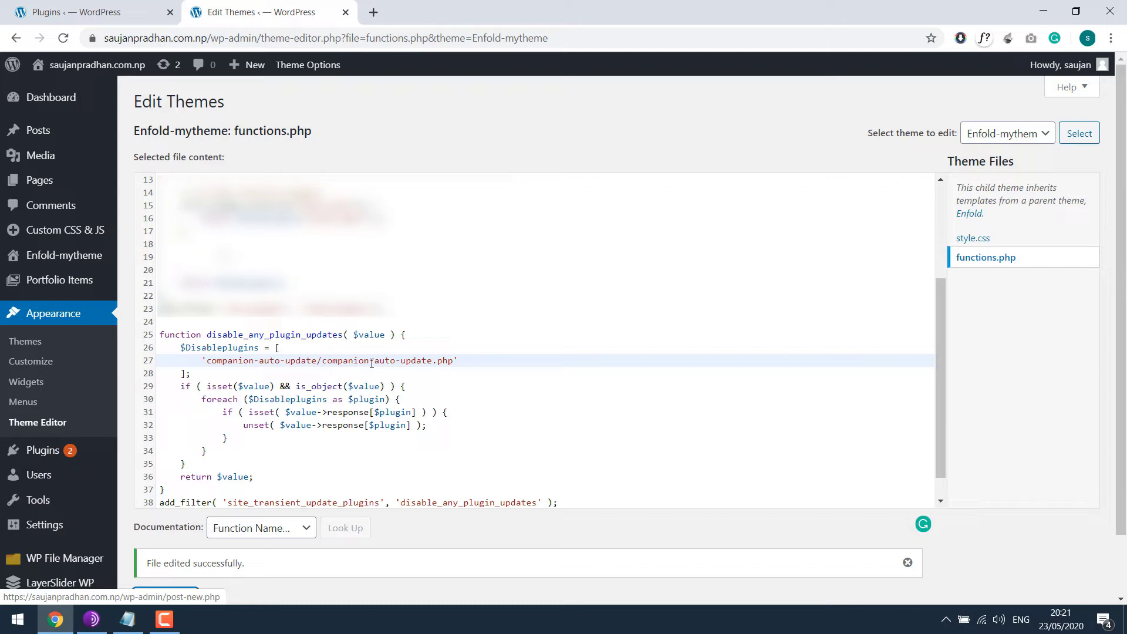
left_click(103, 13)
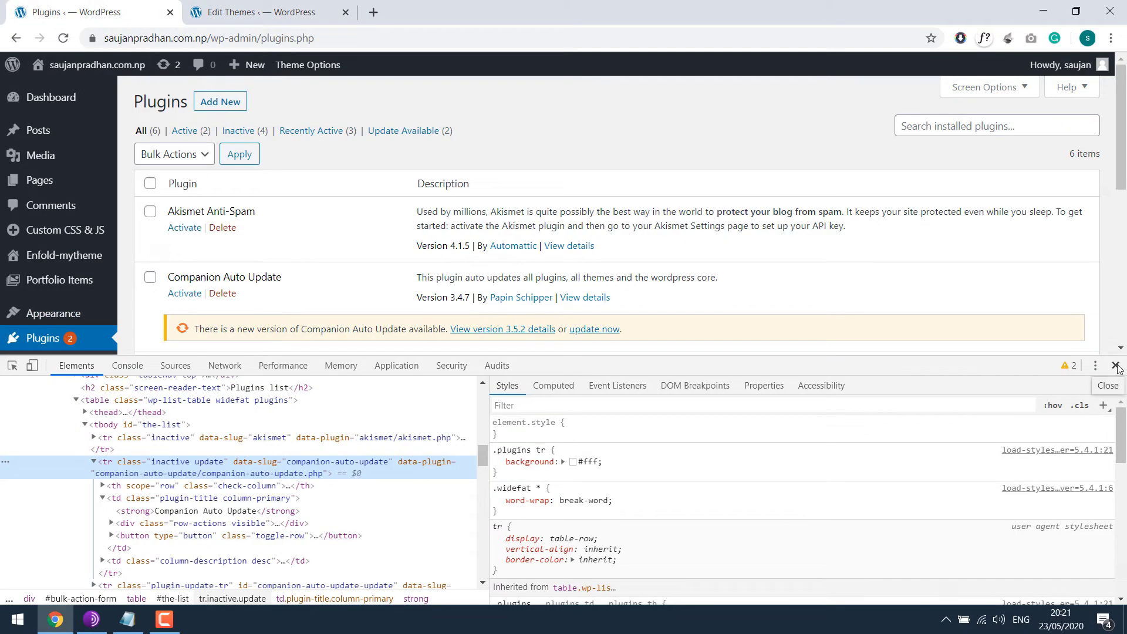
- Close DevTools and reload the plugins list, leaving only SVG Support with an update
left_click(1119, 367)
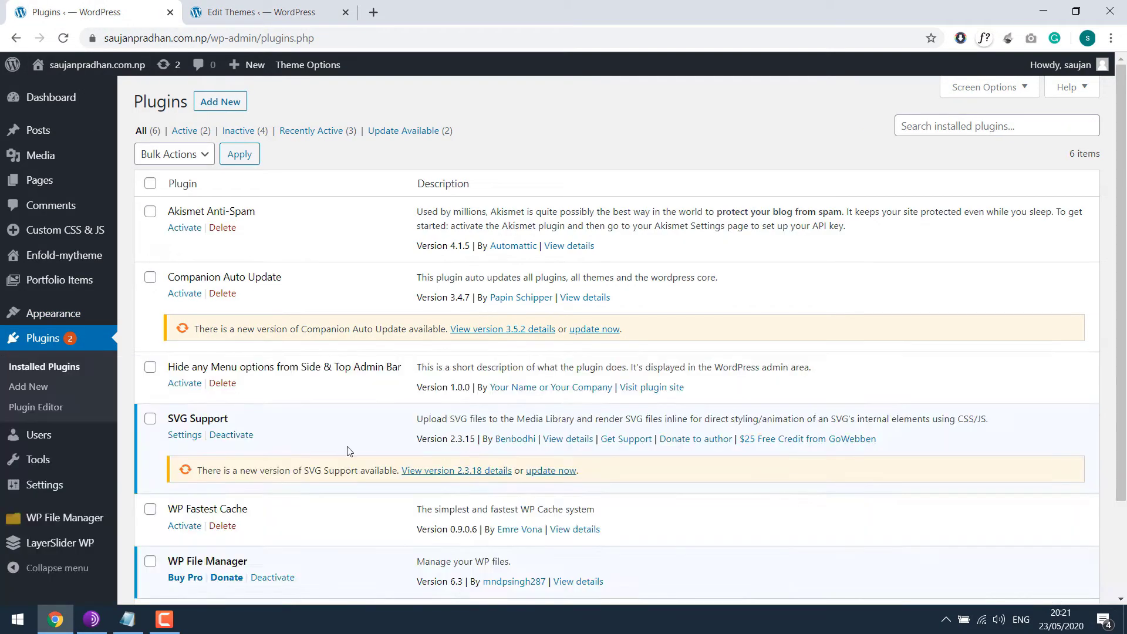
left_click(63, 38)
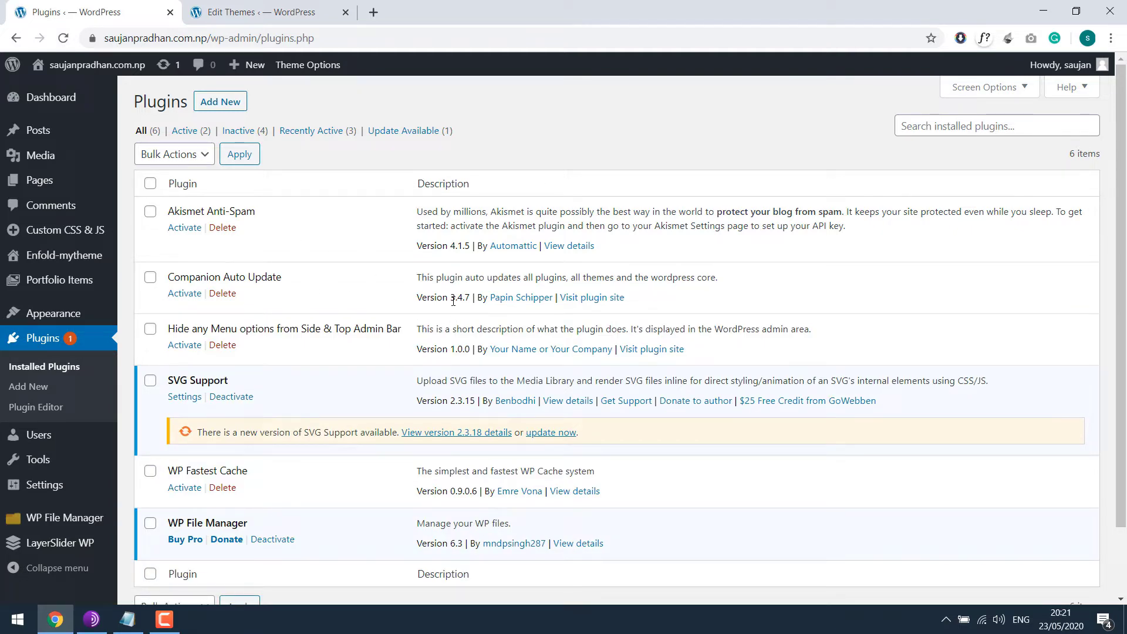
left_click_drag(453, 302, 470, 301)
- Copy SVG Support's data-plugin identifier, svg-support/svg-support.php, from the page markup
right_click(284, 392)
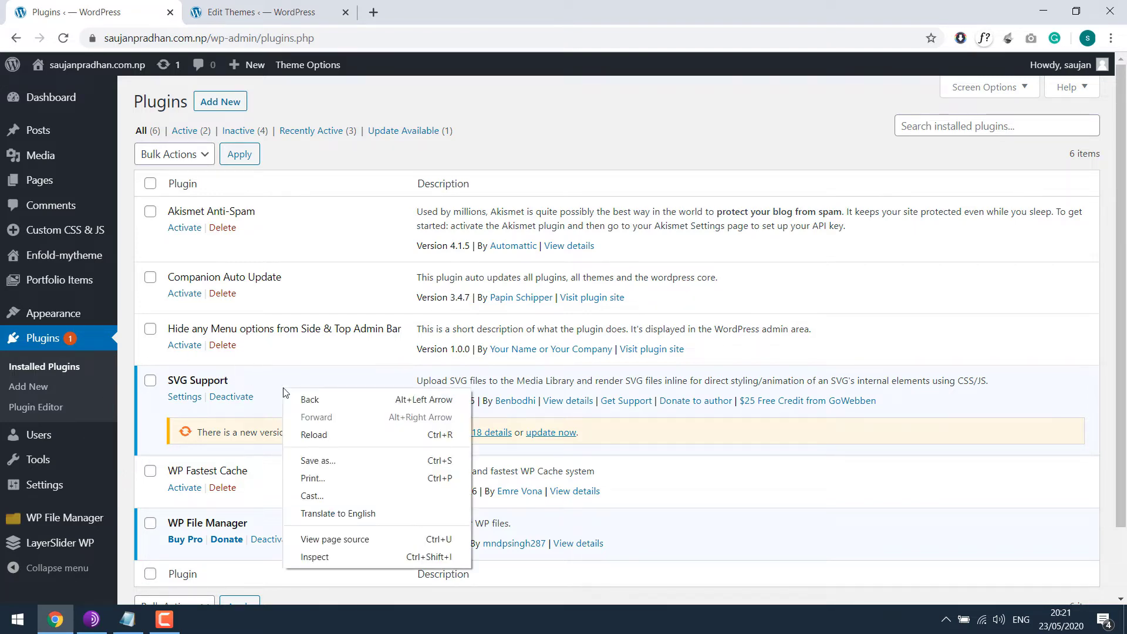
left_click(323, 552)
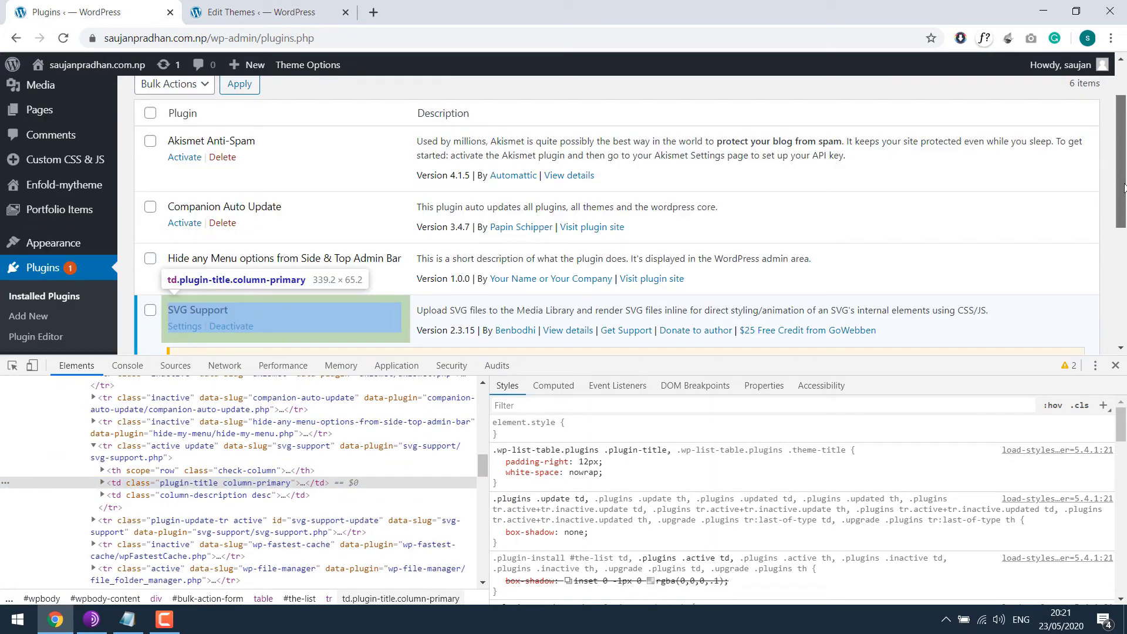
left_click(12, 365)
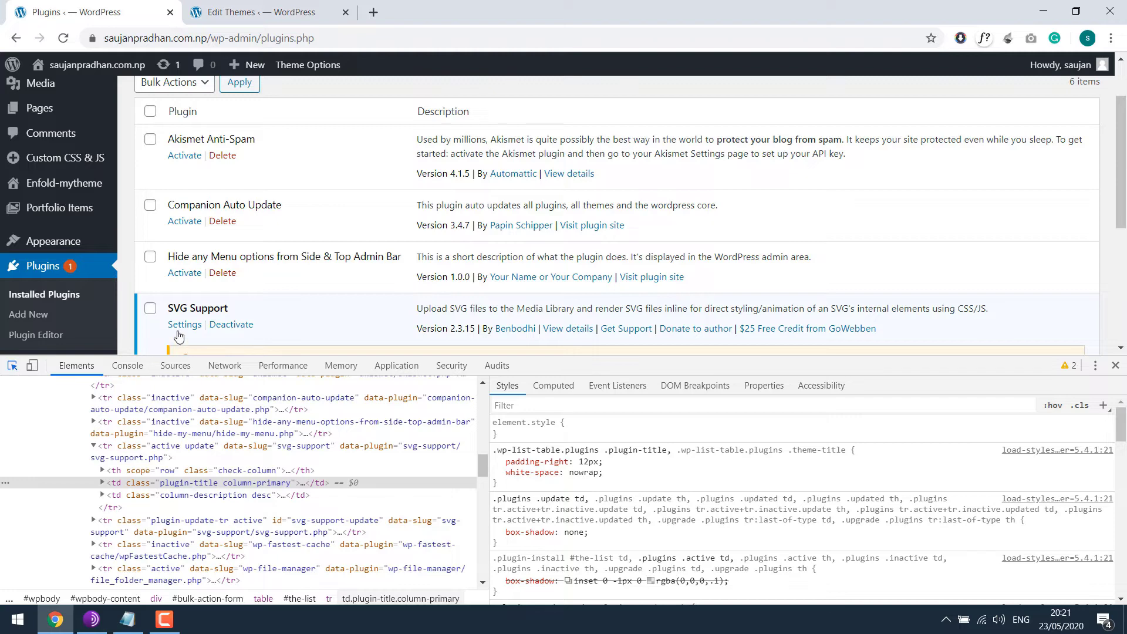
left_click(199, 310)
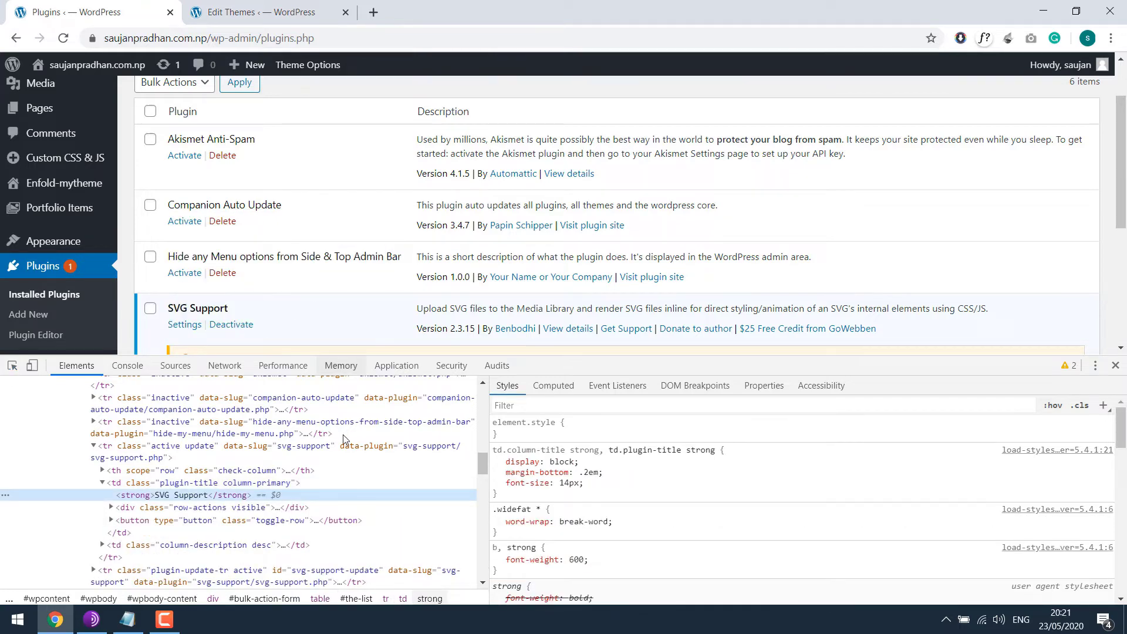
double_click(414, 447)
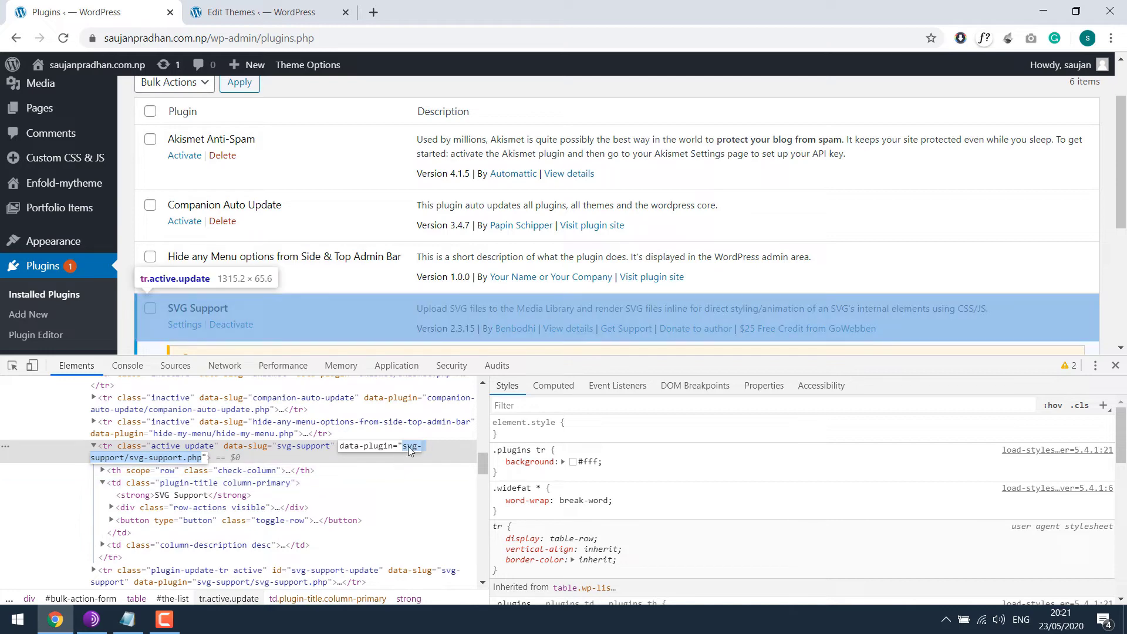
right_click(408, 446)
left_click(452, 316)
left_click(201, 4)
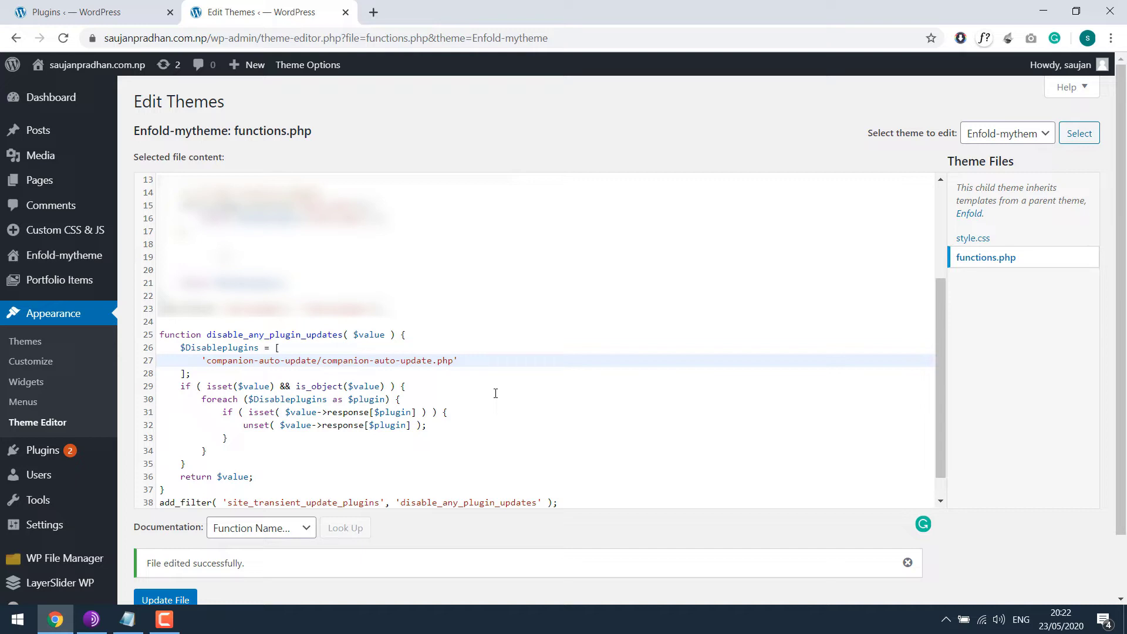
- Append ', svg-support/svg-support.php' to line 27's blocked list and save functions.php
type(",")
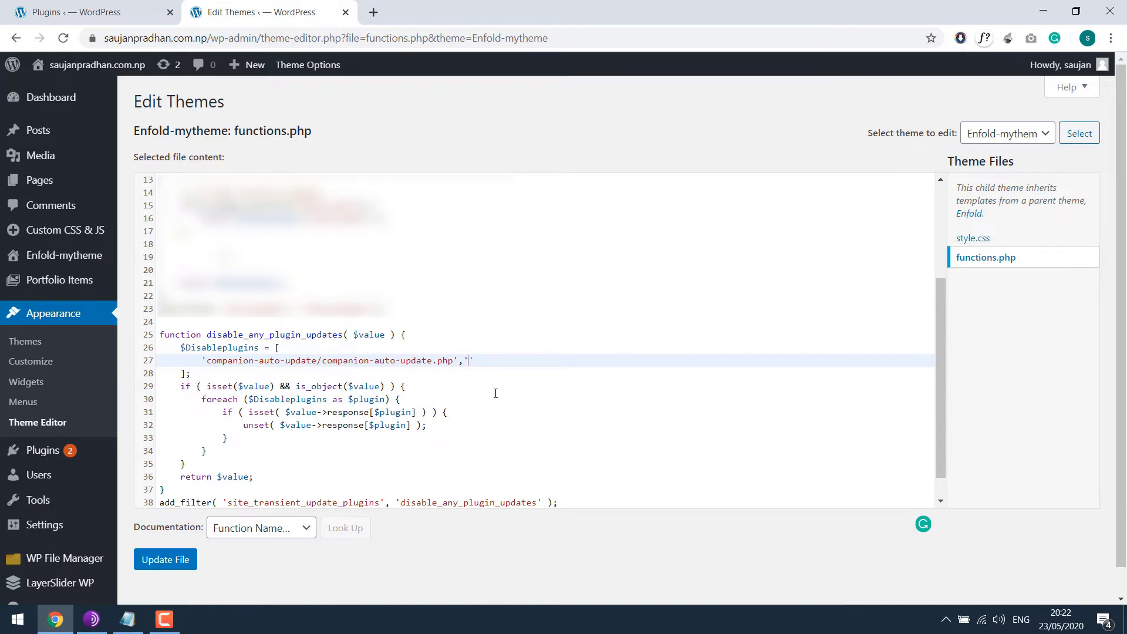
key("ctrl+v")
left_click(159, 559)
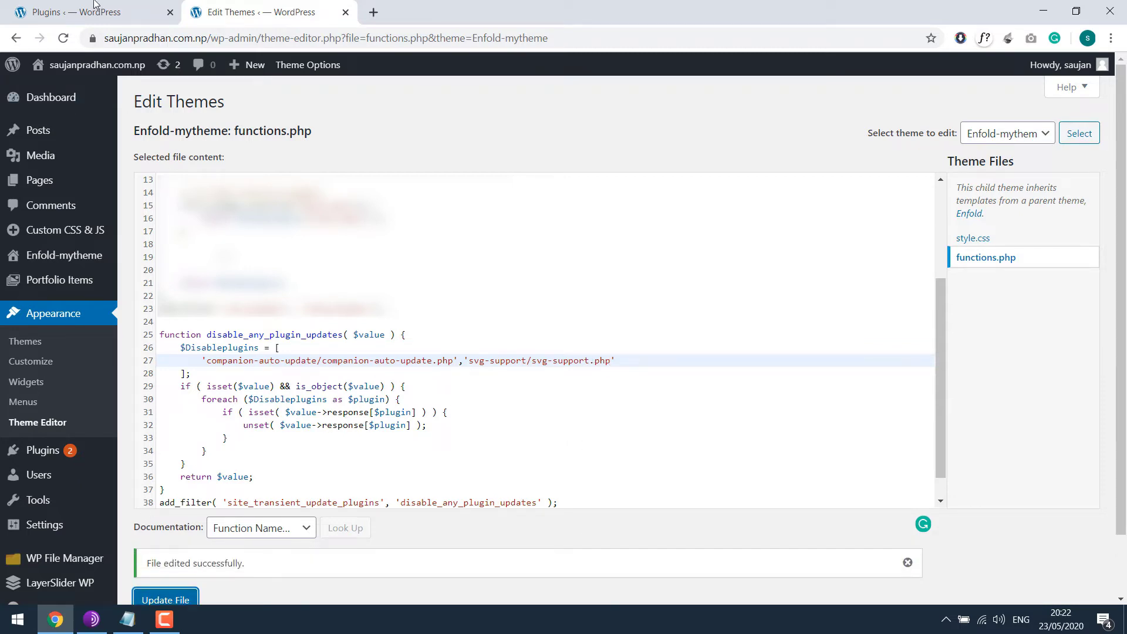
key("ctrl+Tab")
- Close DevTools and reload the plugins list, confirming no updates remain pending
left_click(1115, 365)
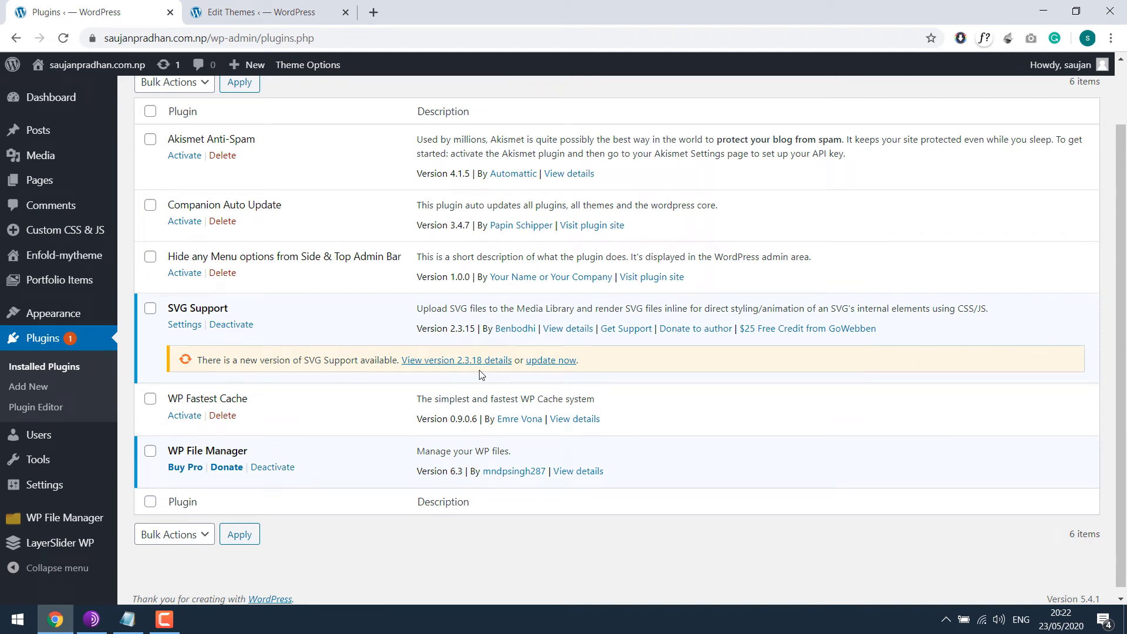
left_click(63, 37)
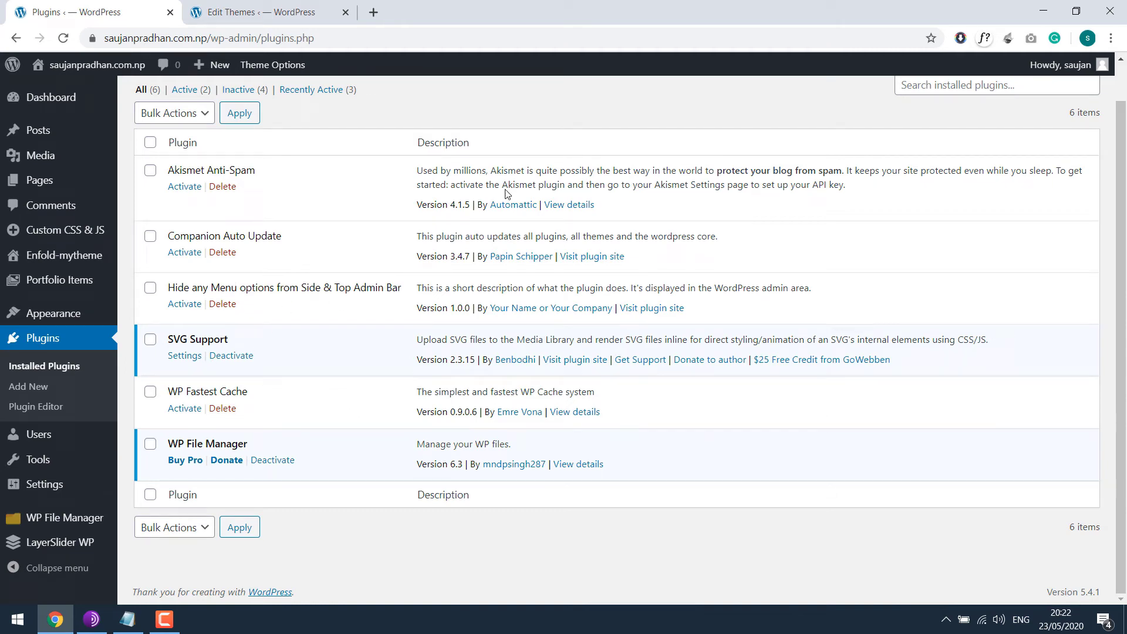
- Delete the svg-support entry from line 27 and add a blank line below the filter
left_click(311, 7)
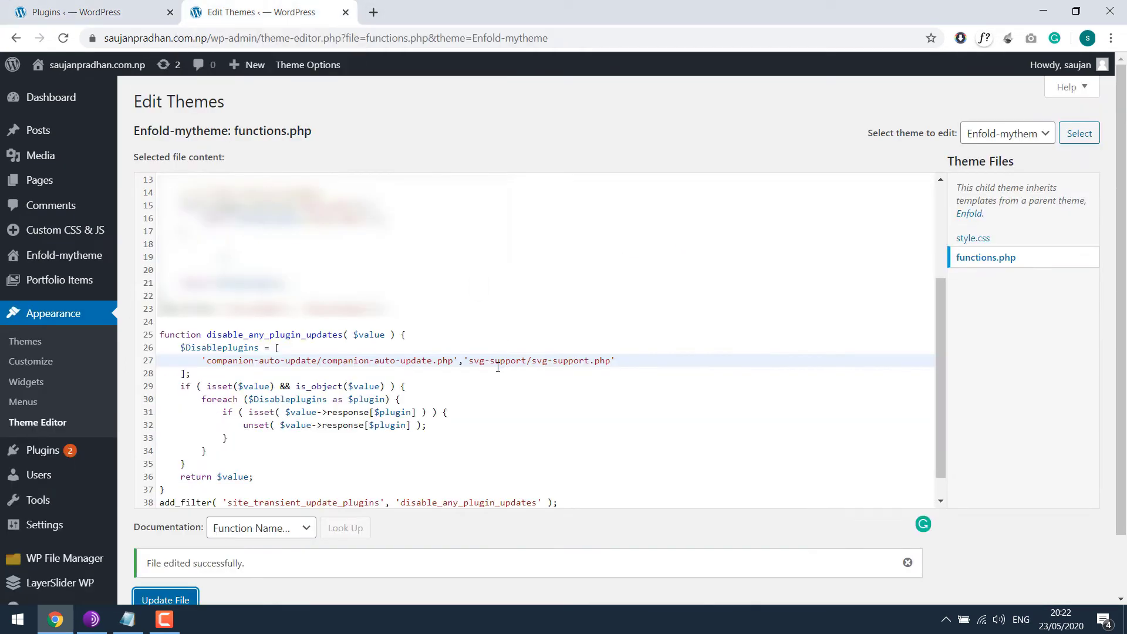
left_click_drag(465, 361, 611, 362)
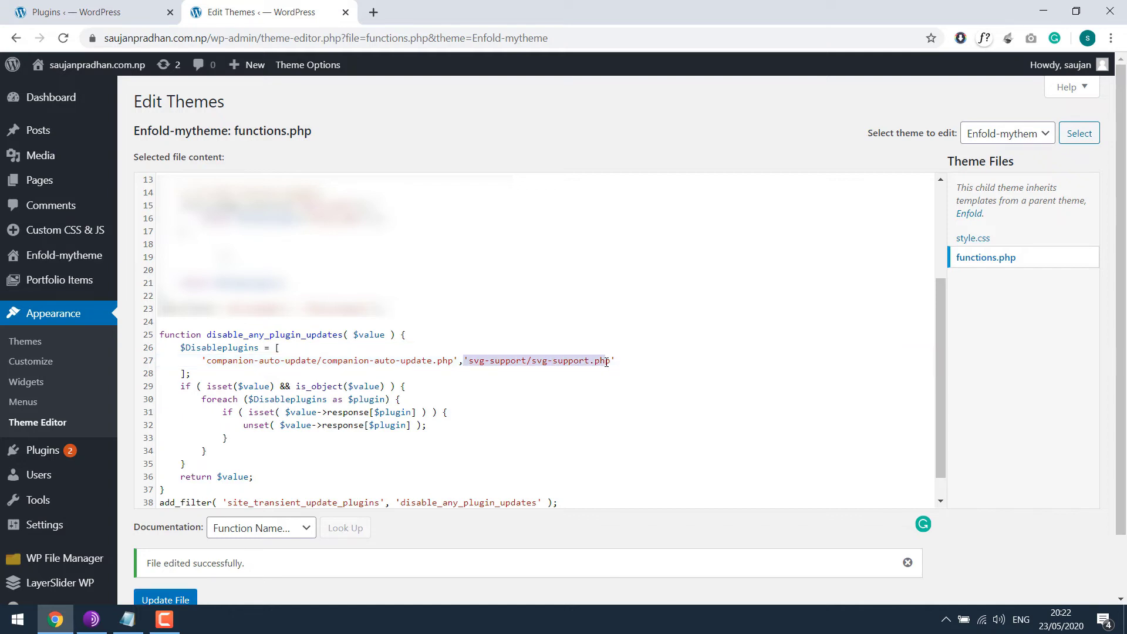
key("BackSpace")
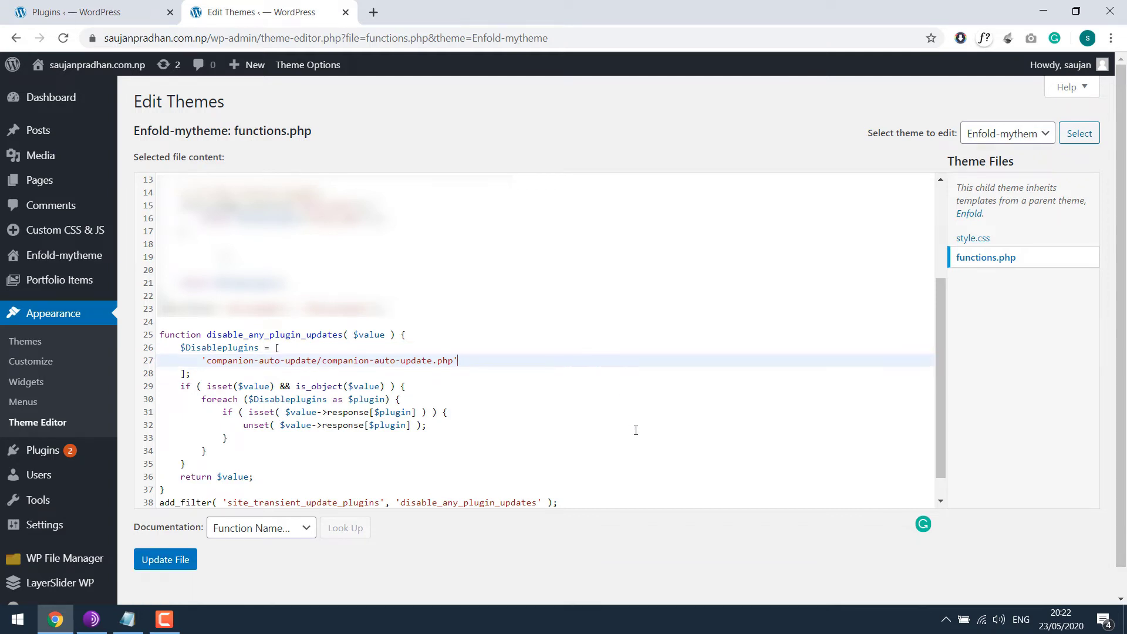
left_click(939, 500)
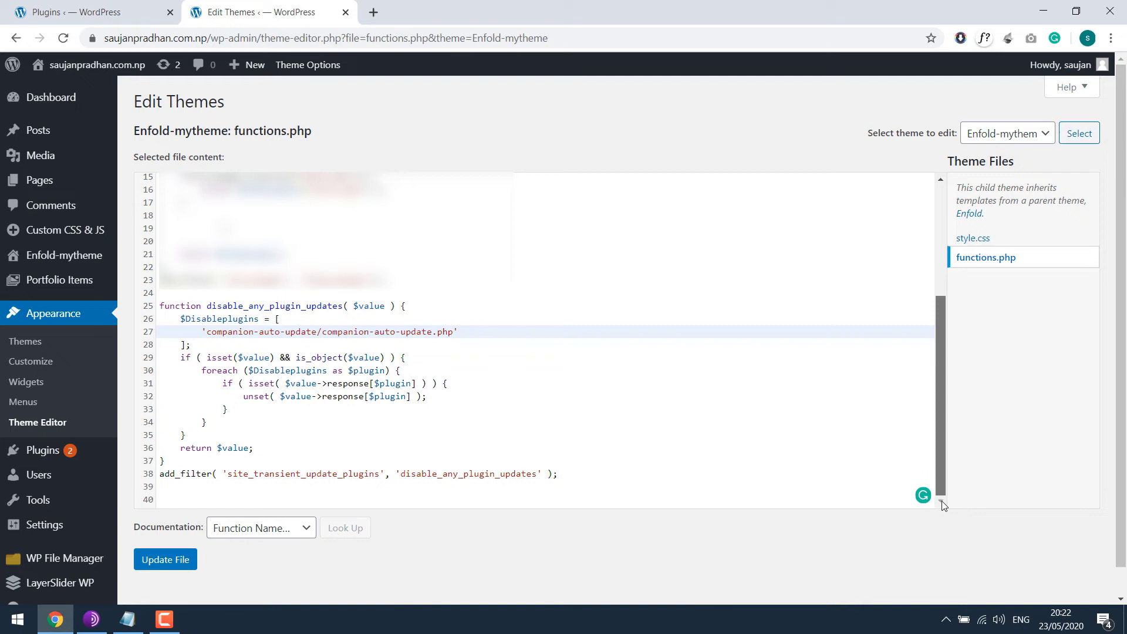
left_click(518, 491)
key("Return")
key("Return")
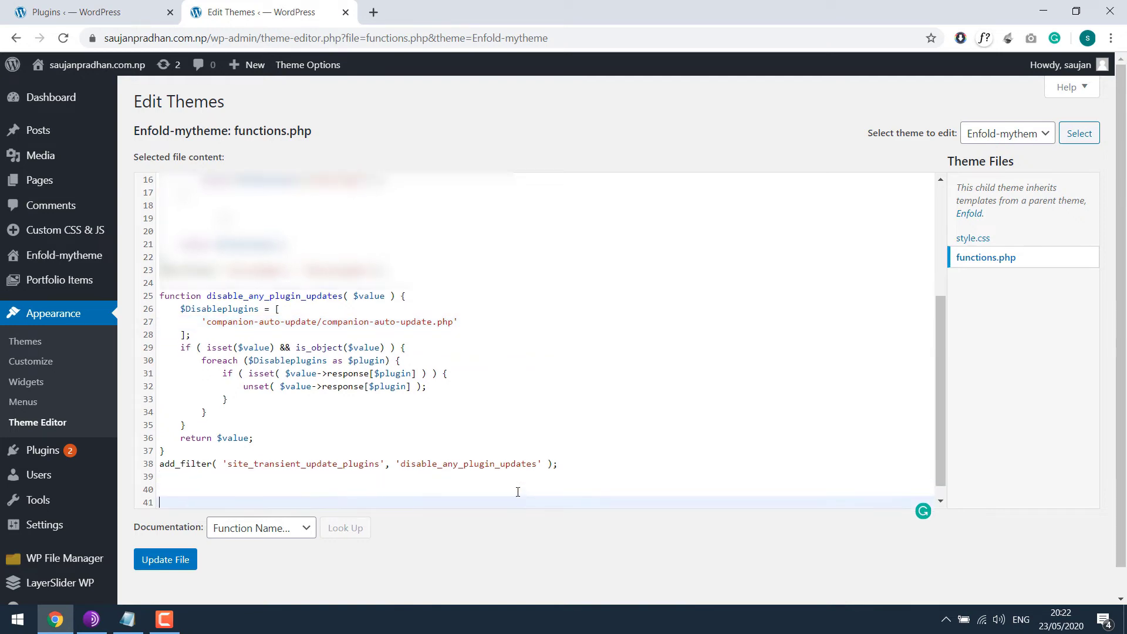
- Copy the two auto-update plugins lines from the notes
left_click(127, 619)
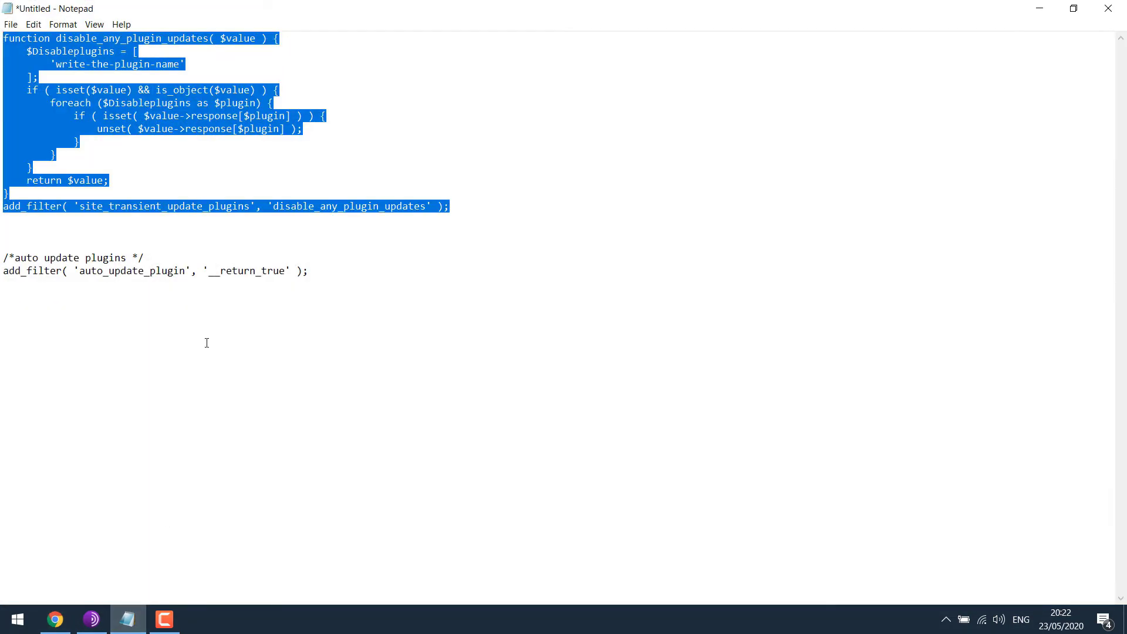
left_click(338, 279)
left_click_drag(308, 271, 3, 258)
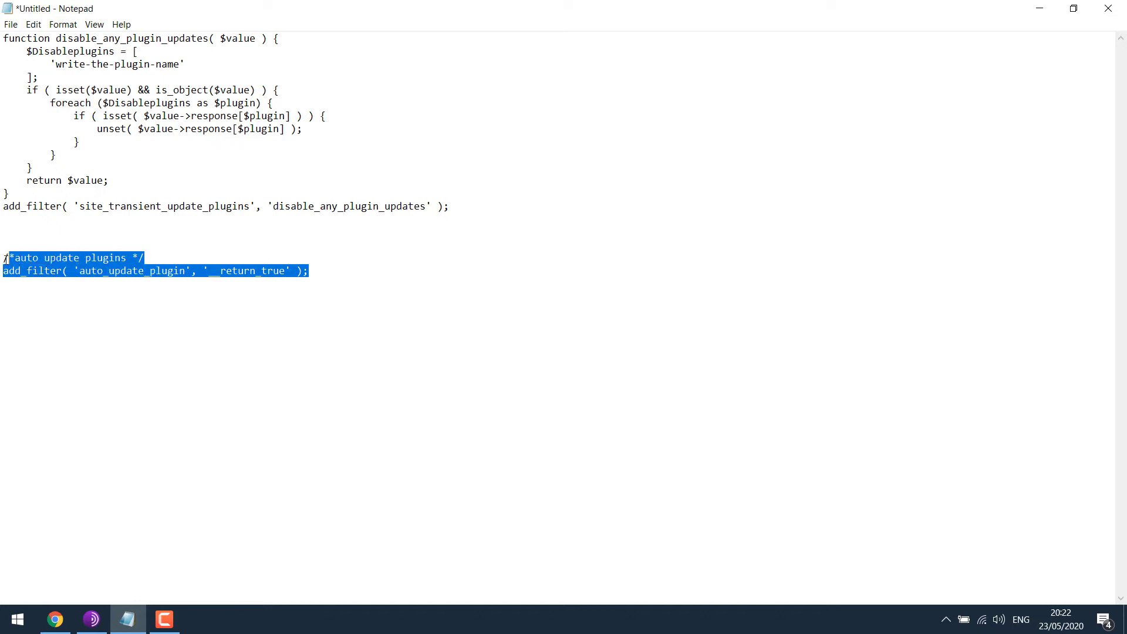
left_click(1039, 8)
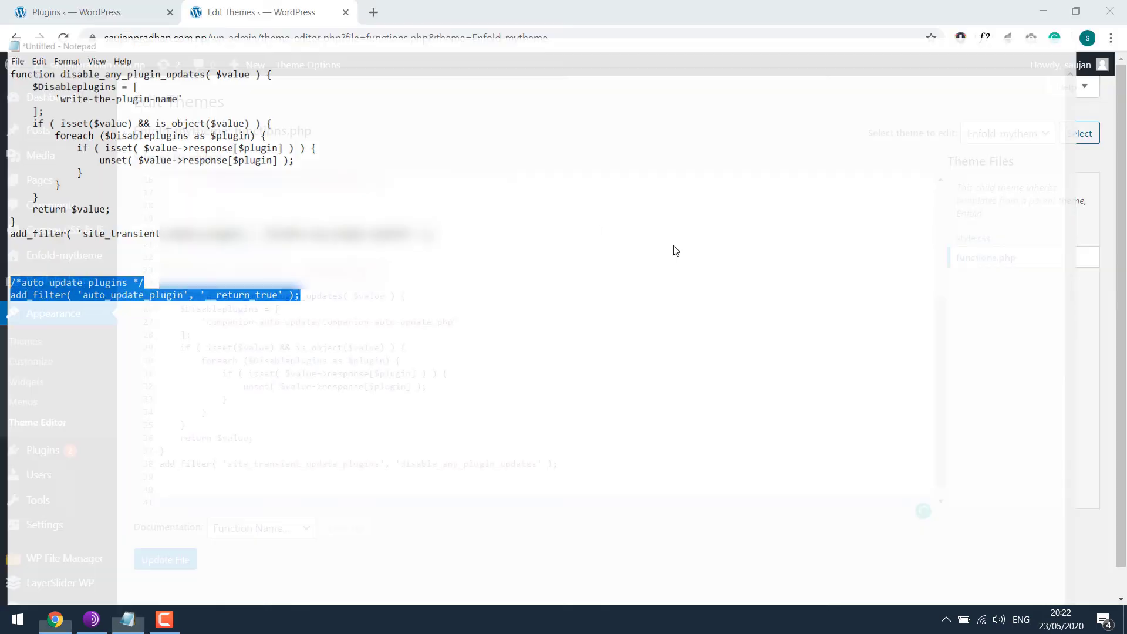
- Paste the auto_update_plugin filter into functions.php, save it, and confirm SVG Support's update notice reappears
key("ctrl+v")
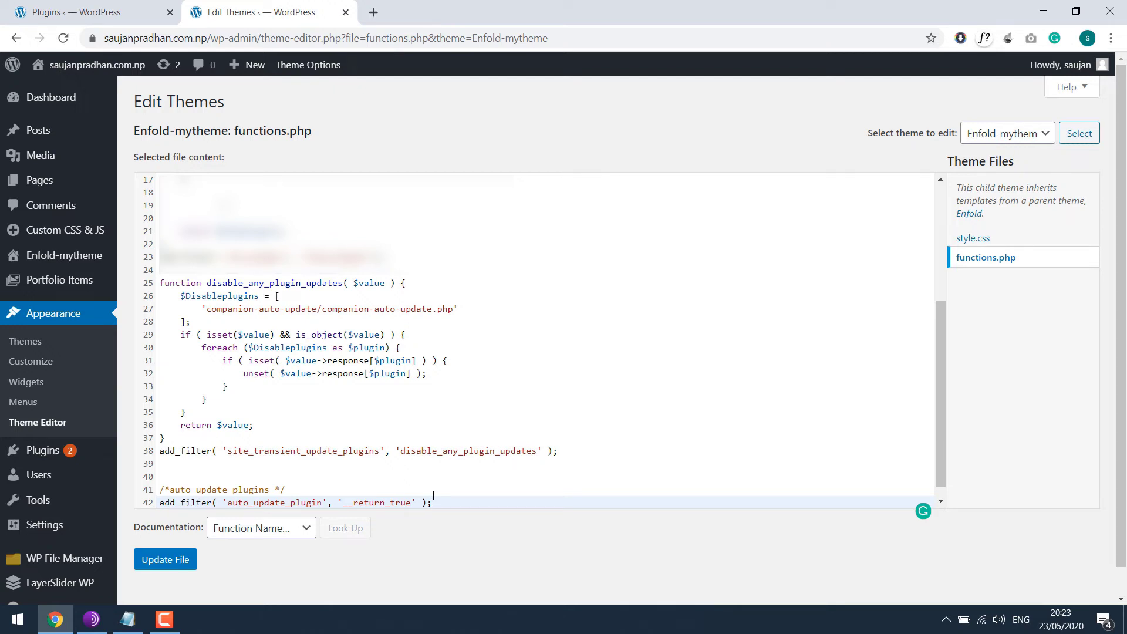
left_click(170, 559)
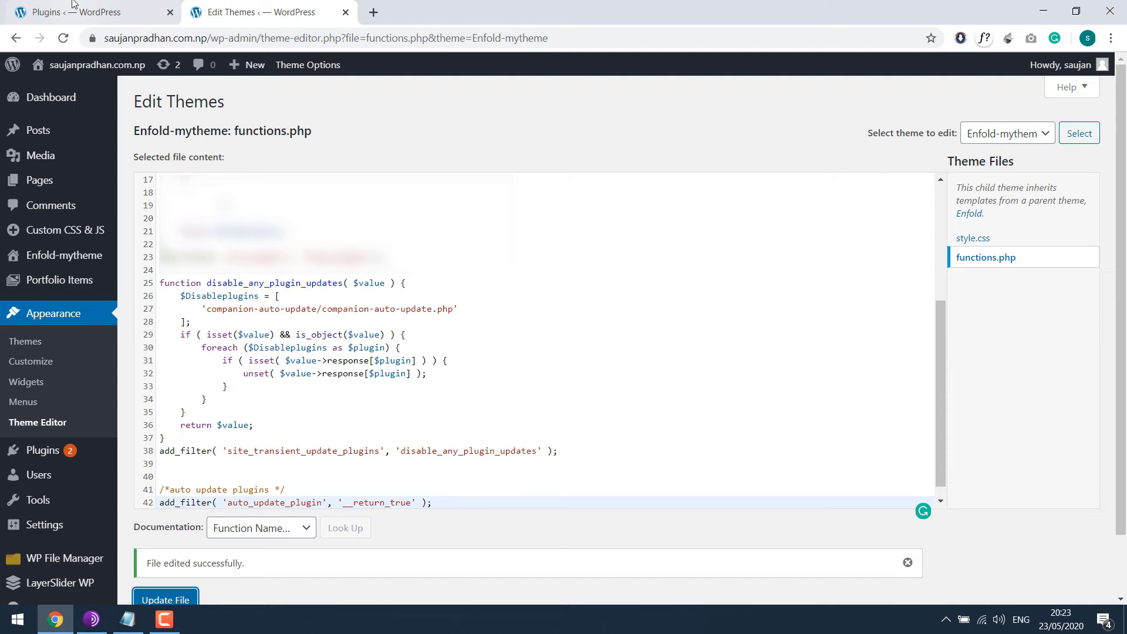
key("ctrl+Tab")
left_click(64, 39)
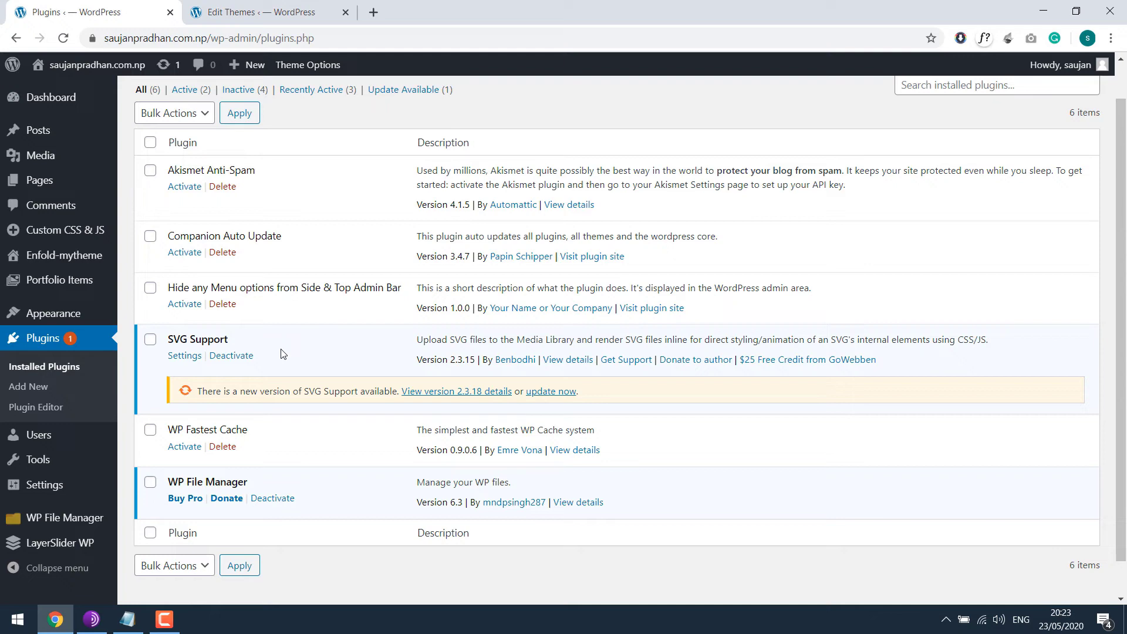
- Delete lines 25–42 from the child functions.php, save it, and load the parent Enfold theme
left_click(247, 12)
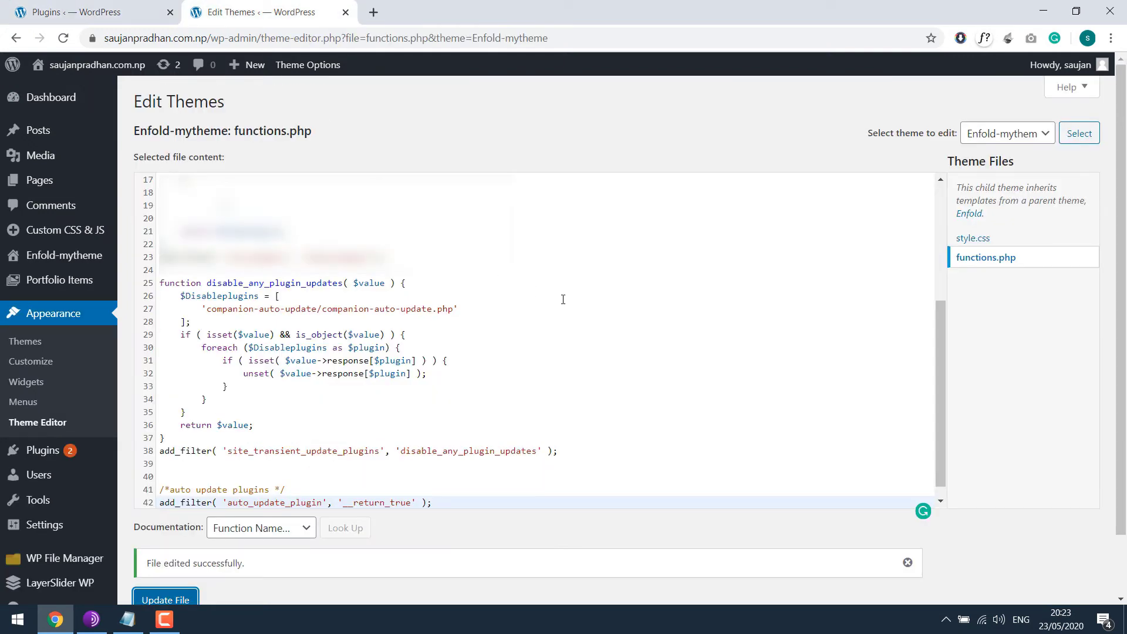
left_click(1025, 135)
left_click(998, 164)
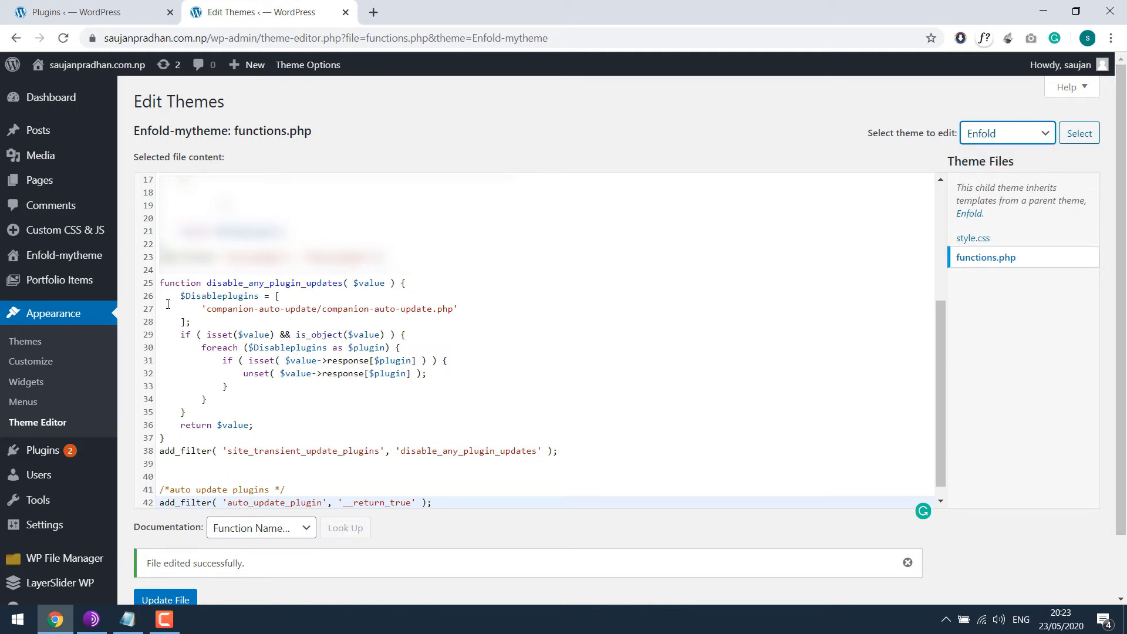
left_click_drag(161, 284, 554, 566)
key("ctrl+c")
key("Delete")
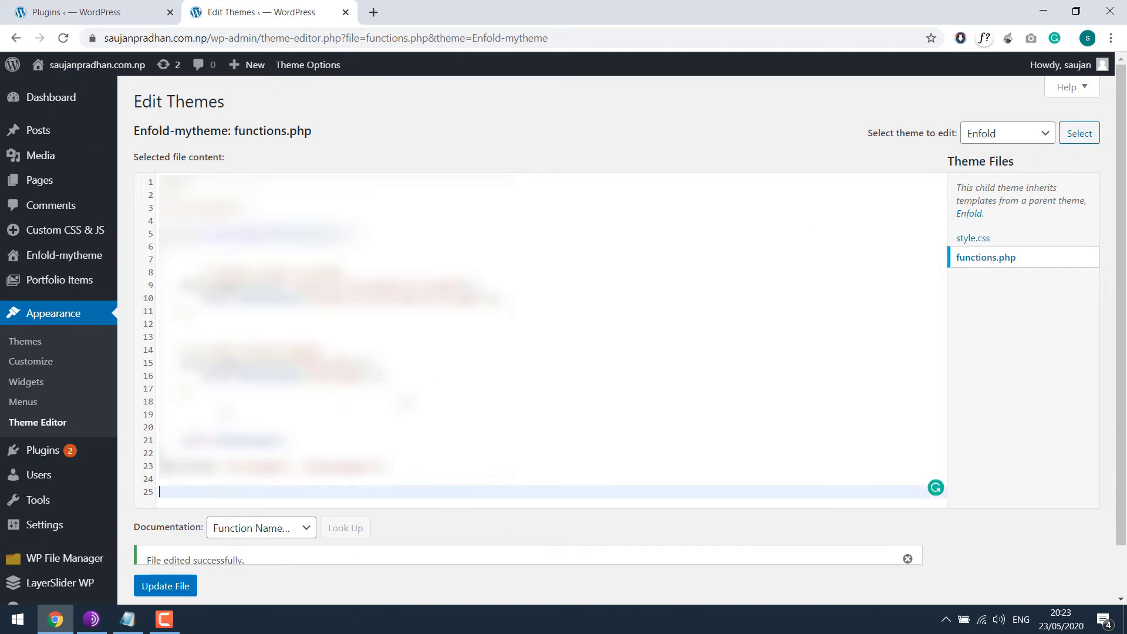
left_click(189, 559)
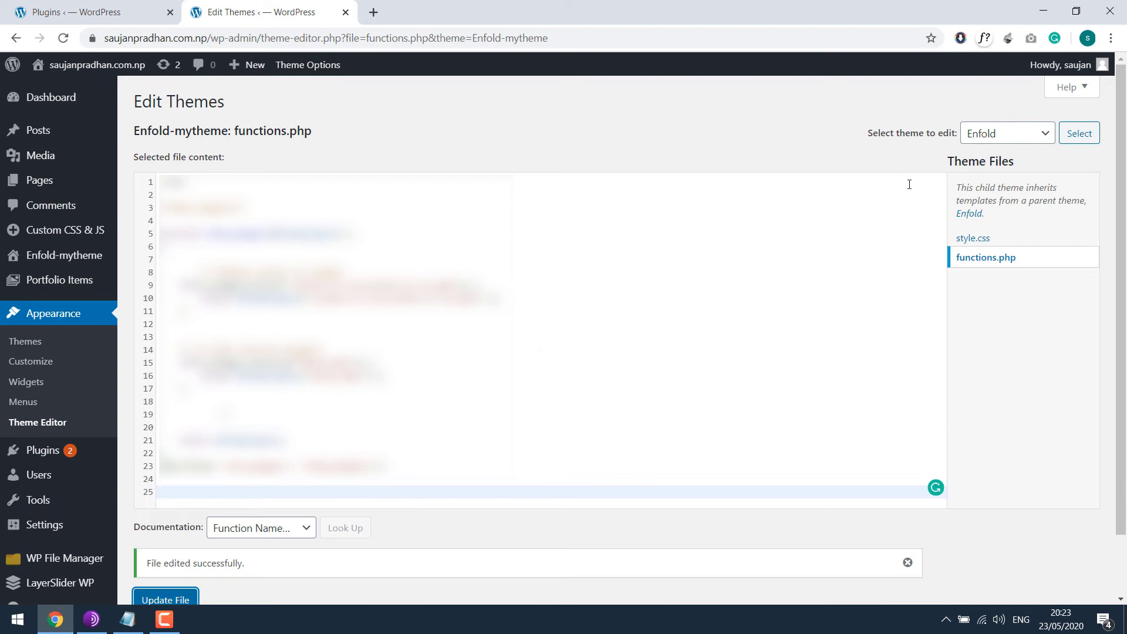
left_click(1082, 135)
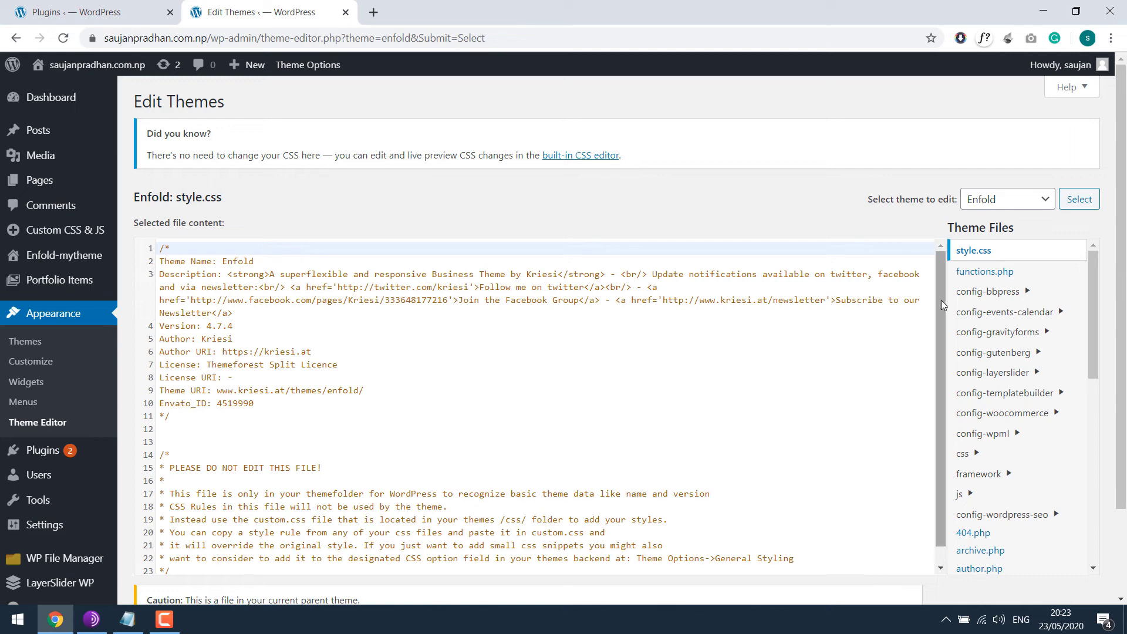
- Paste the disable_any_plugin_updates function and auto_update_plugin filter after line 777 of Enfold's functions.php
left_click(969, 273)
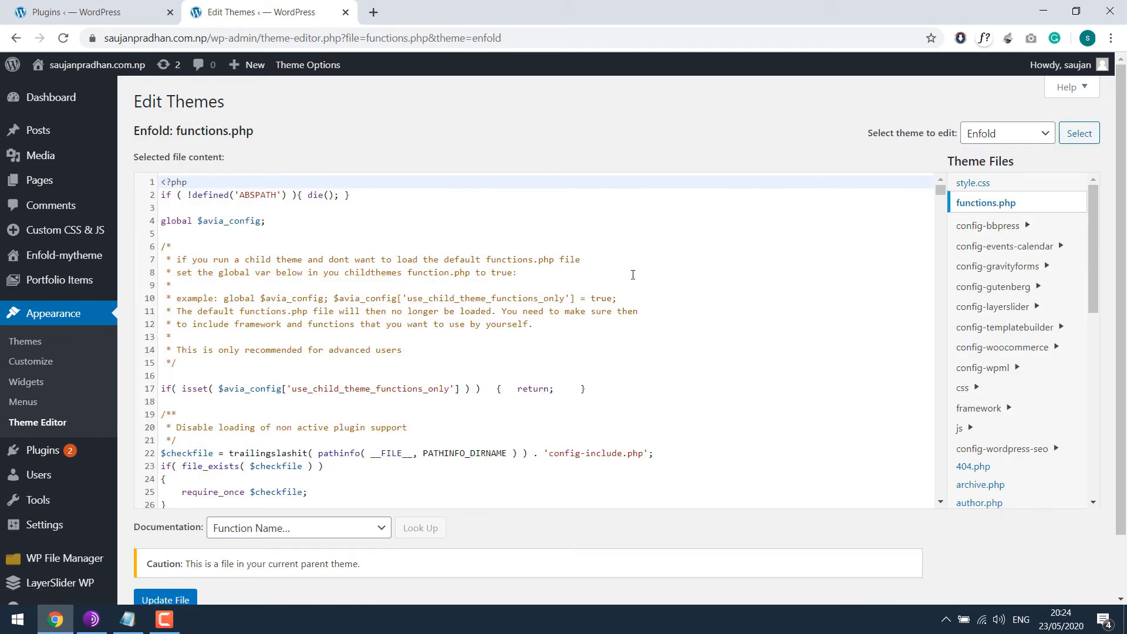
left_click_drag(941, 191, 941, 528)
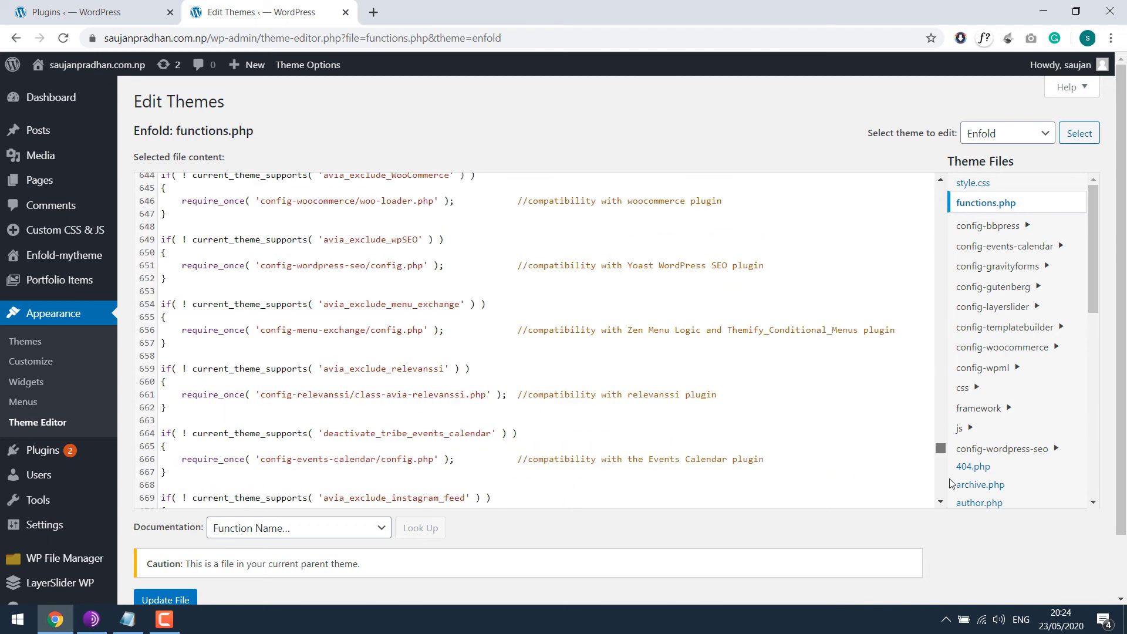
left_click(490, 498)
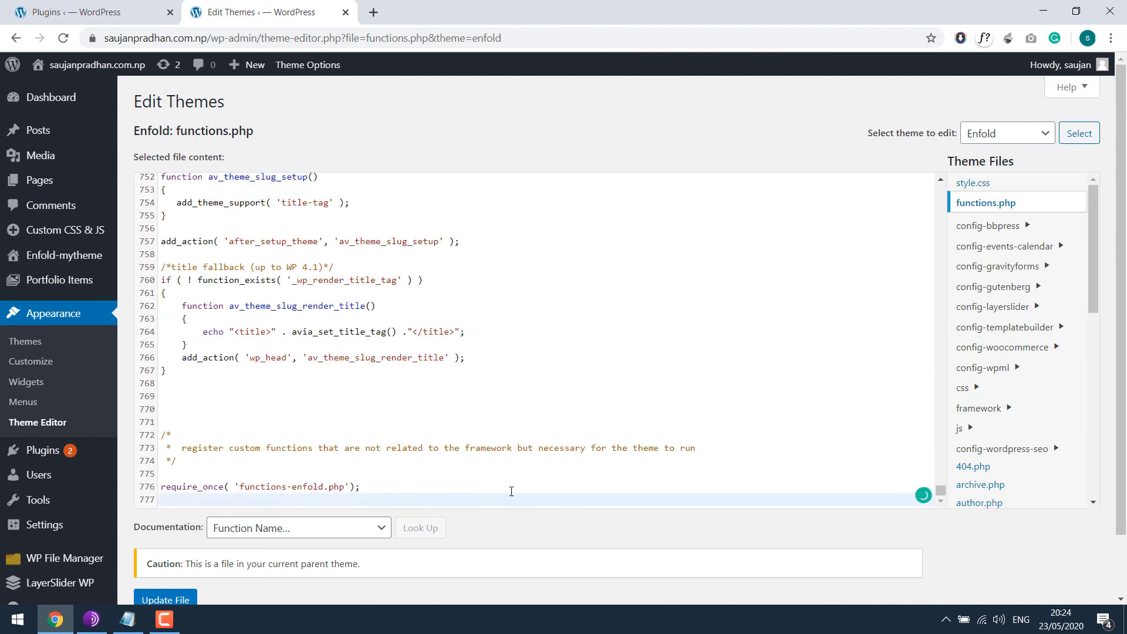
key("Return")
key("Return")
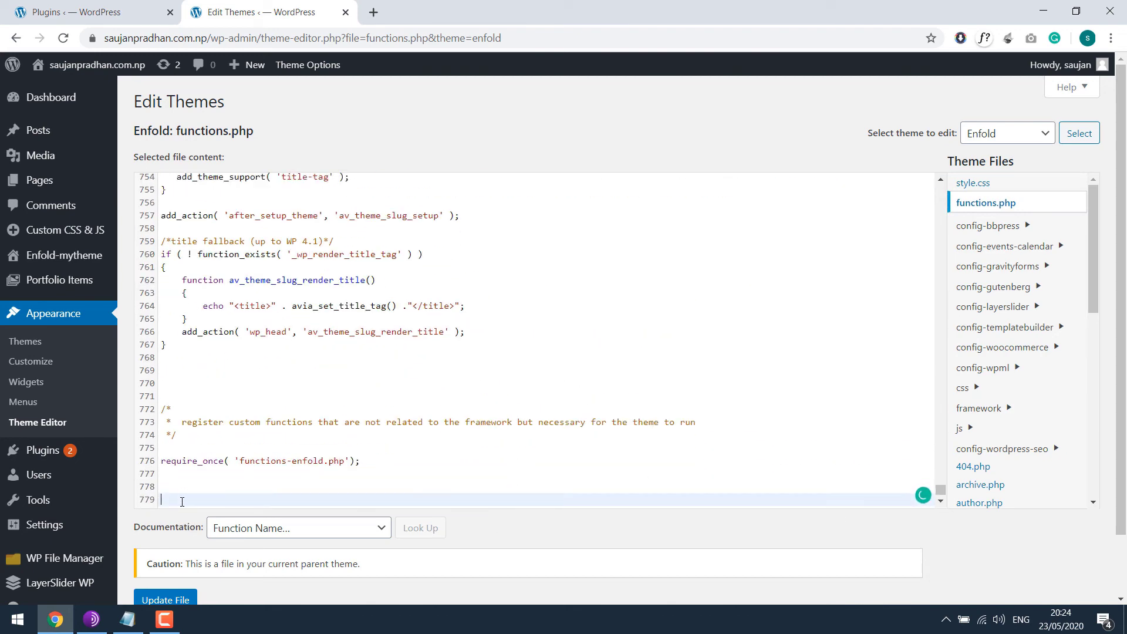
key("ctrl+v")
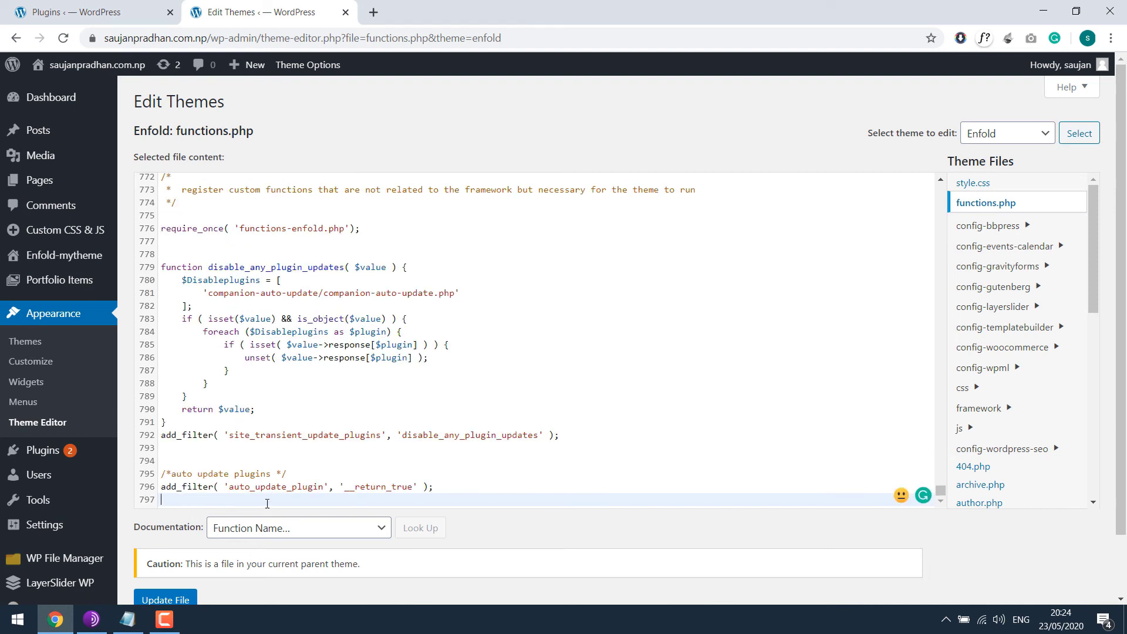
left_click(412, 258)
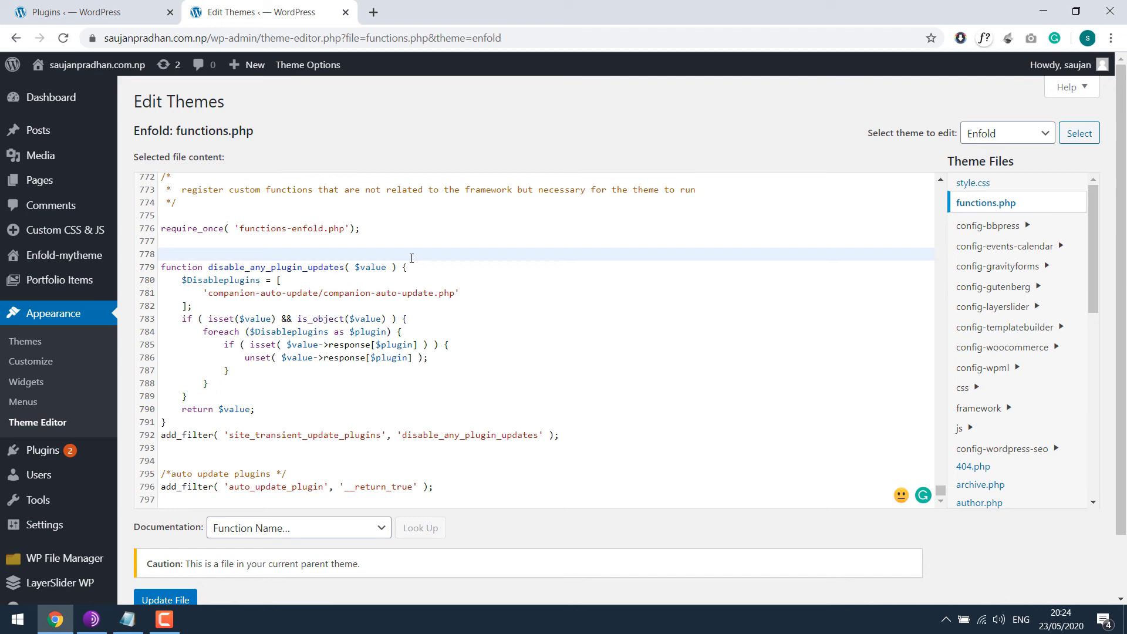
- Load the wordpress.org configuring-automatic-background-updates article in a new tab
left_click(374, 12)
type("https://wordpress.org/support/article/configuring-automatic-background-updates/")
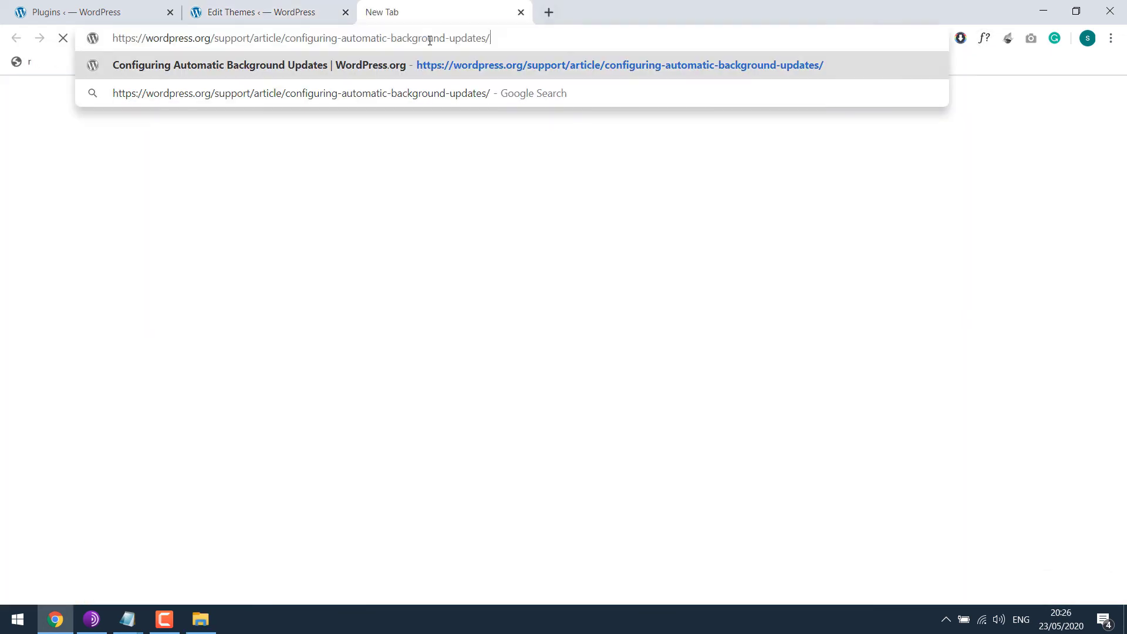
key("Return")
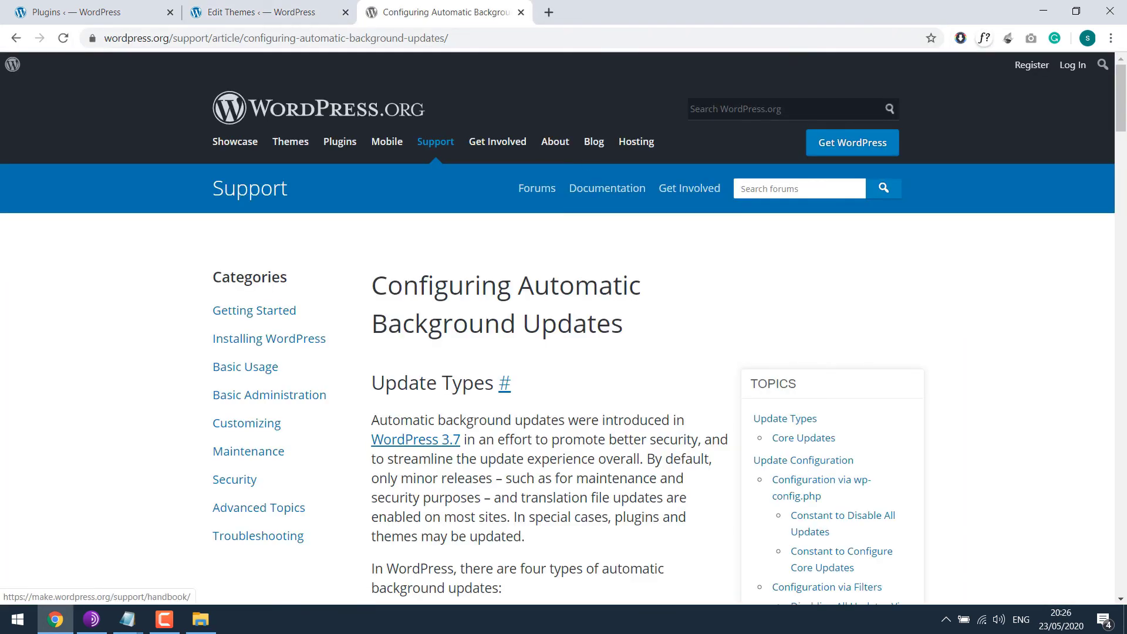
- Read through the article's sections on the AUTOMATIC_UPDATER_DISABLED constant and update filters
left_click_drag(1119, 111, 1119, 247)
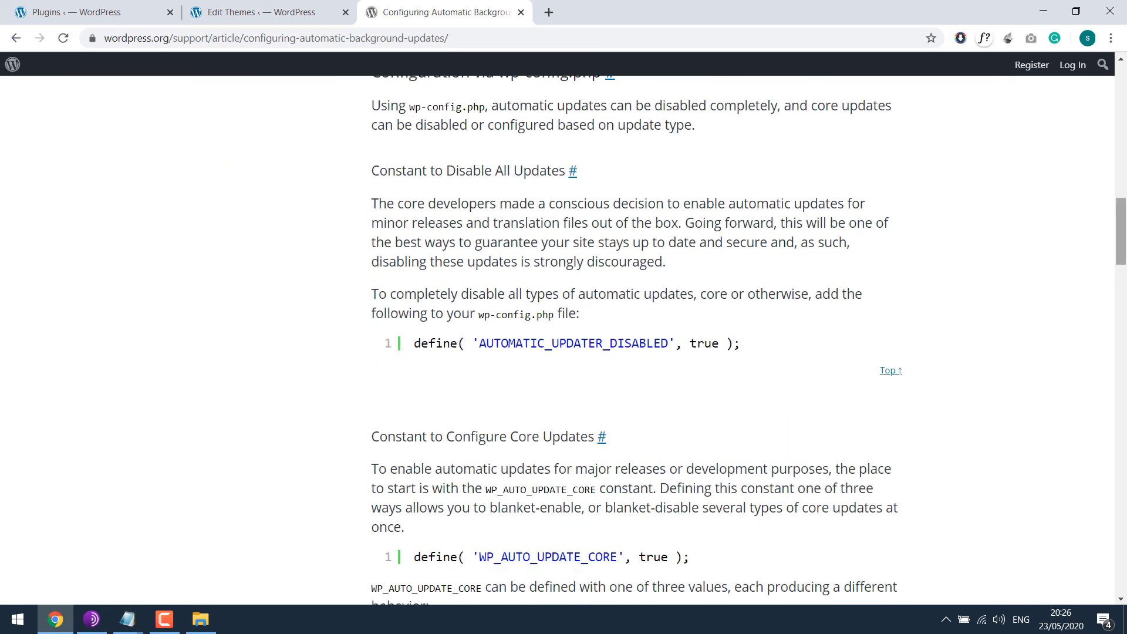
scroll(756, 267, "down", 2)
scroll(755, 268, "down", 5)
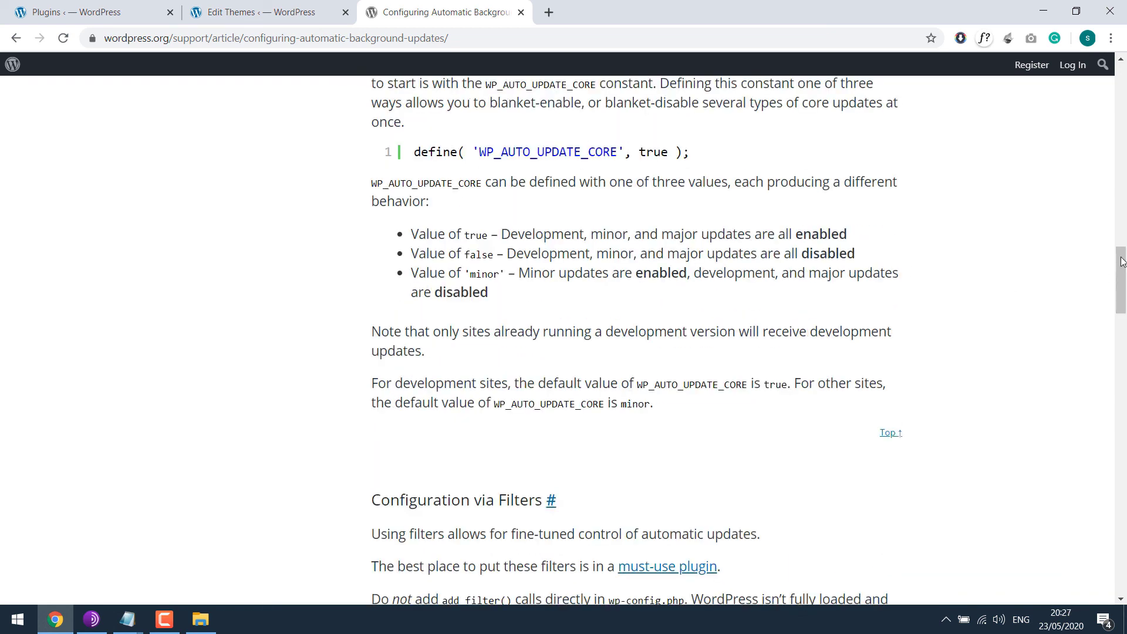
left_click_drag(1122, 261, 1123, 340)
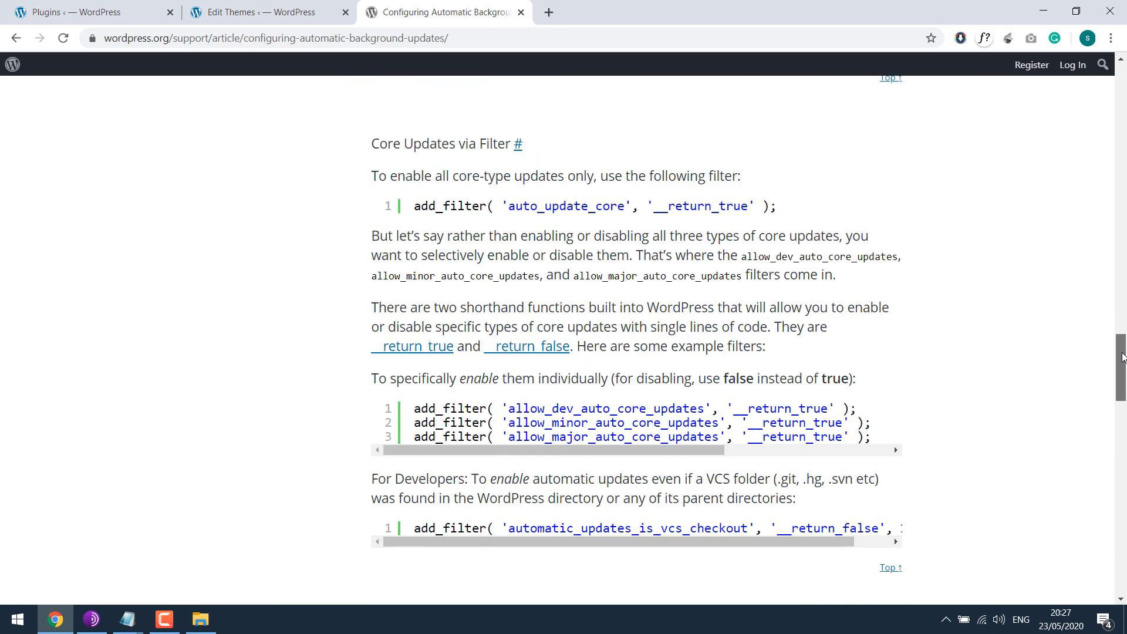
mouse_move(1122, 341)
left_mouse_down()
mouse_move(1123, 552)
mouse_move(1122, 217)
left_mouse_up()
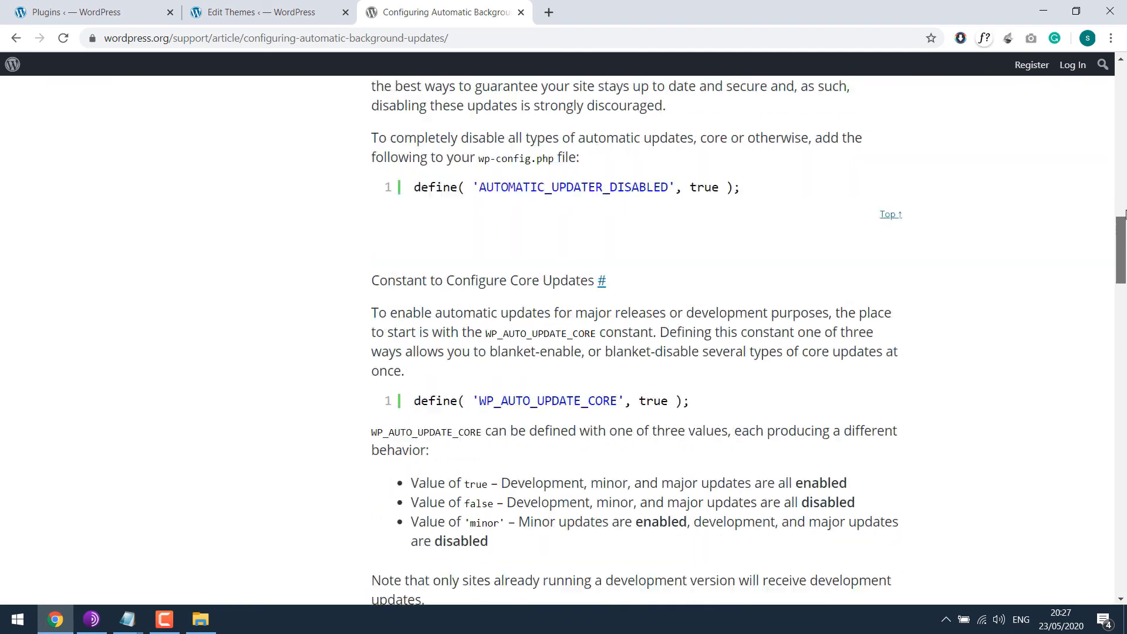